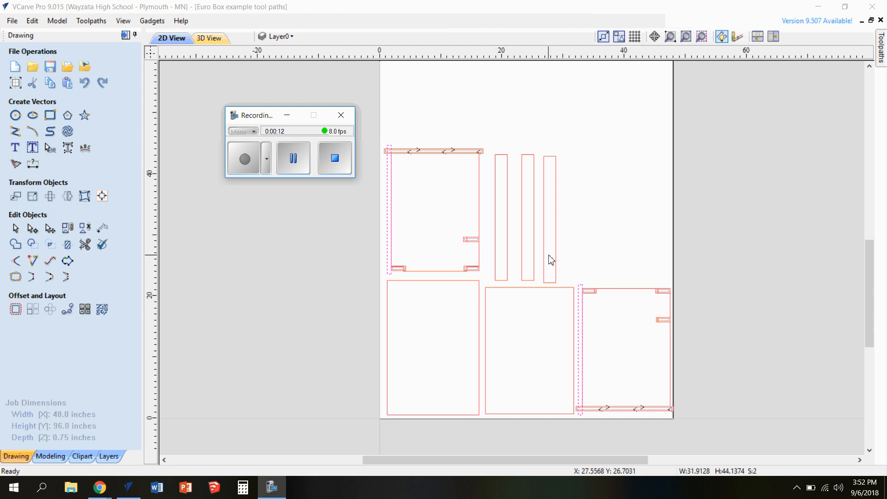
# - Start a pocket toolpath for the selected vectors and set its cut depth to .0375 inches
pyautogui.click(883, 62)
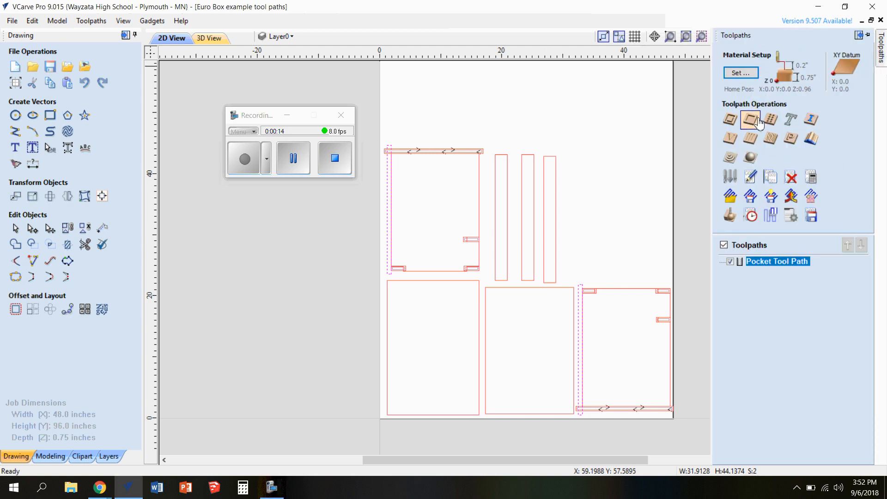
pyautogui.click(750, 120)
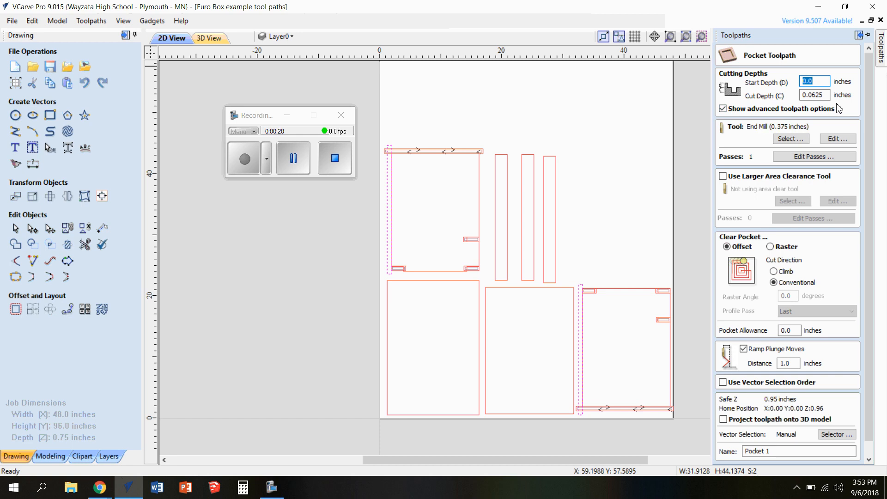
pyautogui.press('Tab')
pyautogui.write('.')
# - Choose the End Mill (0.375 inches) from the imperial tools as the pocket's cutting tool
pyautogui.click(791, 139)
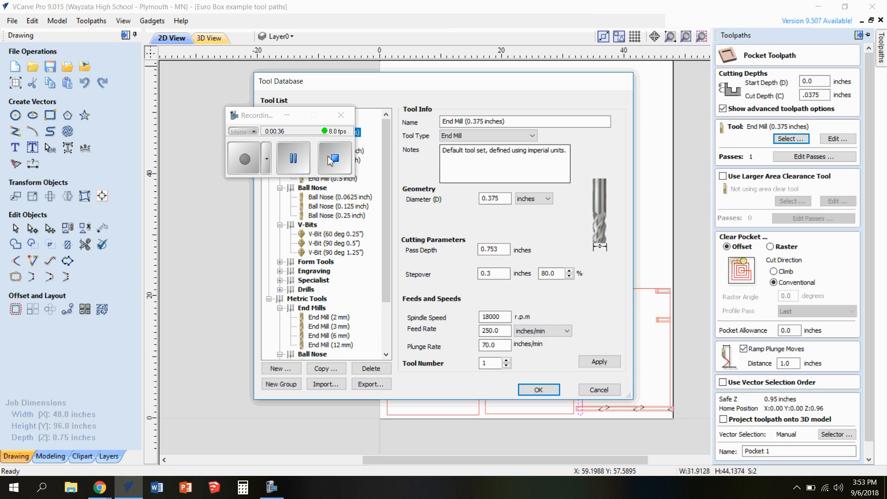
pyautogui.click(286, 116)
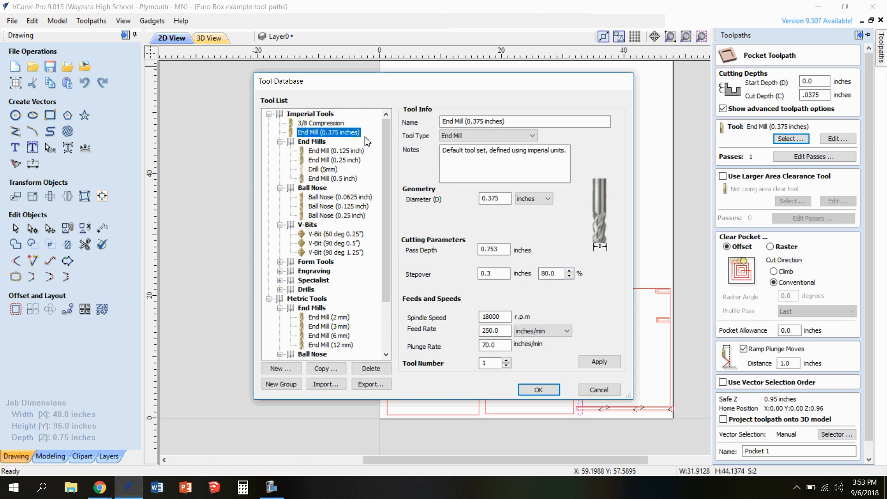
pyautogui.click(322, 134)
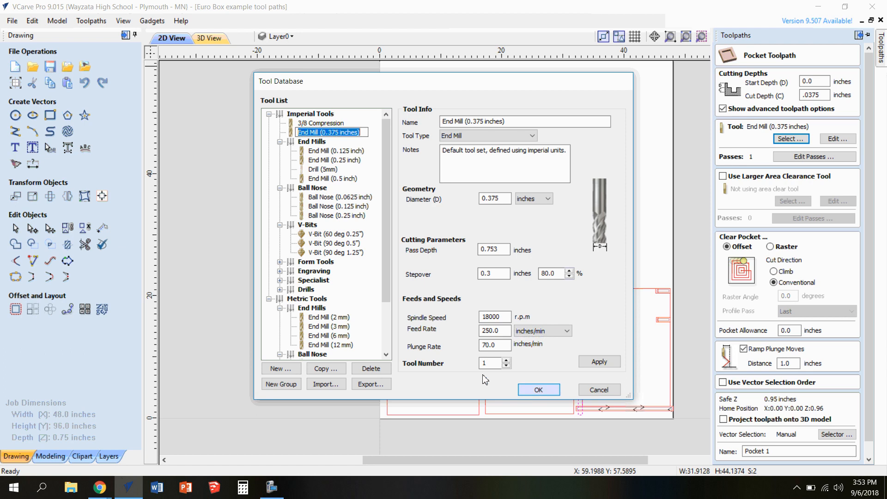
pyautogui.click(541, 391)
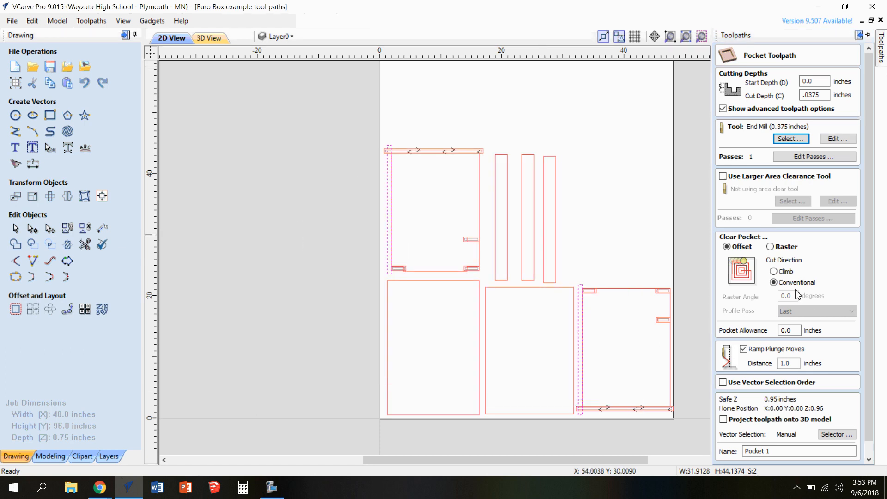
# - Name the pocket toolpath Rabbet and calculate it
pyautogui.scroll(-1, 798, 294)
pyautogui.click(757, 446)
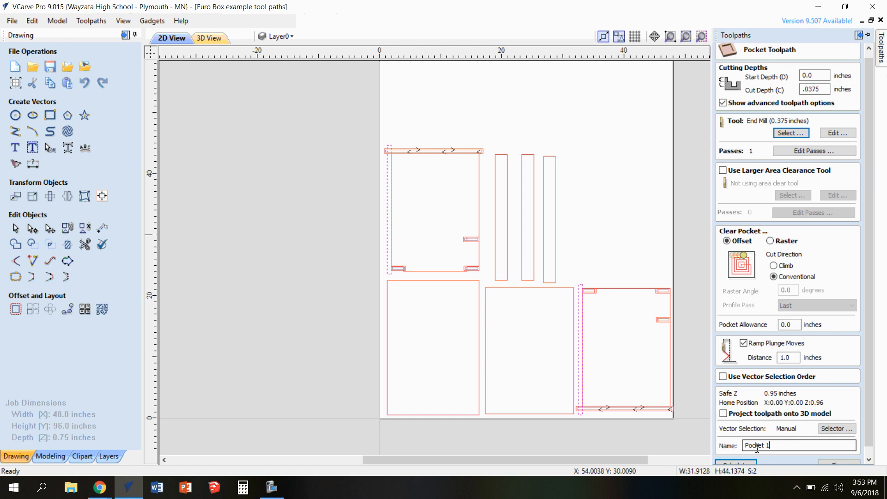
pyautogui.hotkey('ctrl', 'a')
pyautogui.write('Rabbet')
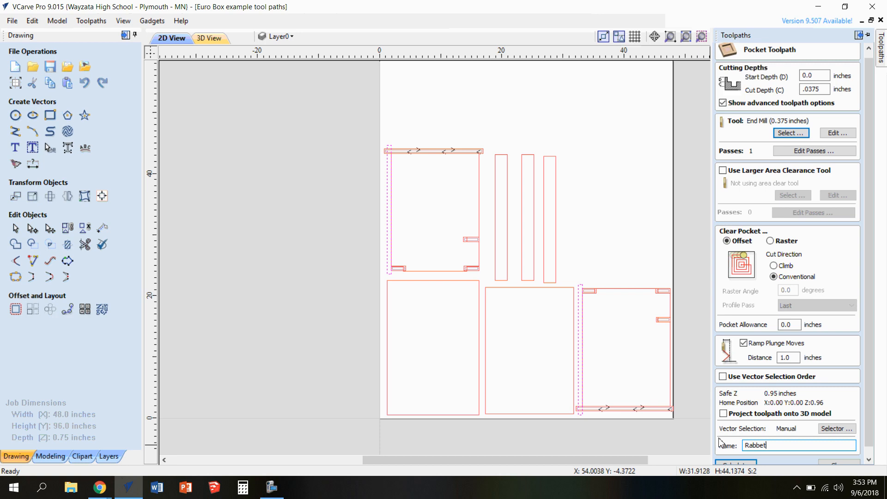
pyautogui.scroll(-1, 728, 442)
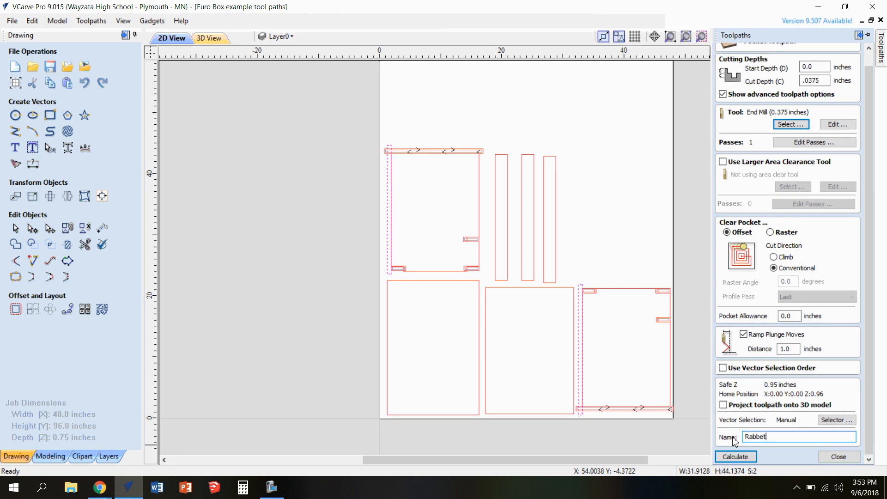
pyautogui.click(736, 457)
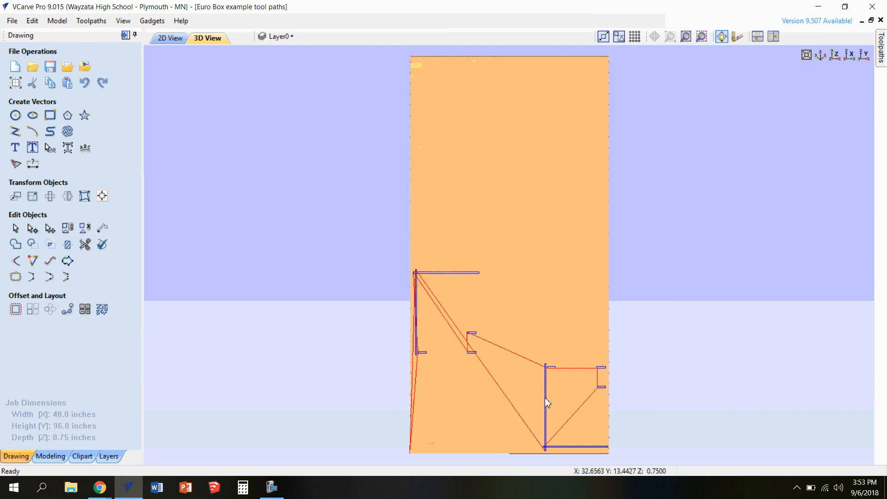
# - Examine the calculated pocket paths on the sheet in 3D, and return to the 2D view of the panels
pyautogui.scroll(3, 563, 365)
pyautogui.scroll(-1, 562, 364)
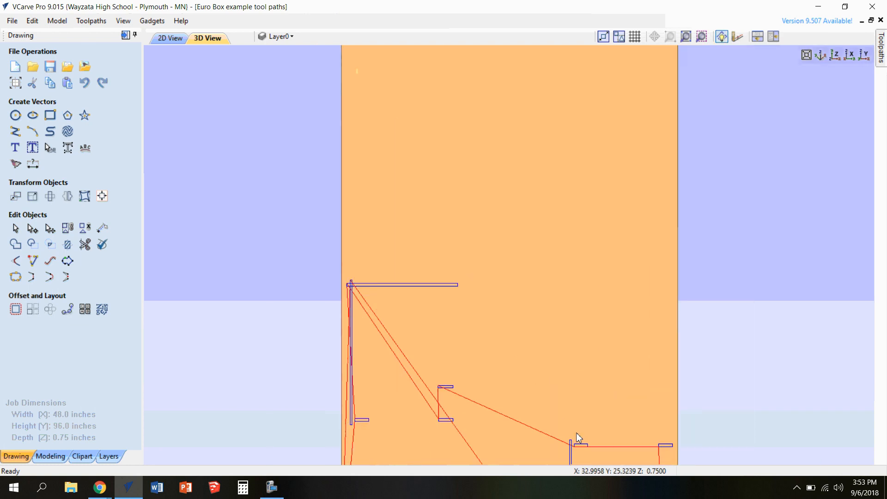
pyautogui.scroll(-1, 599, 445)
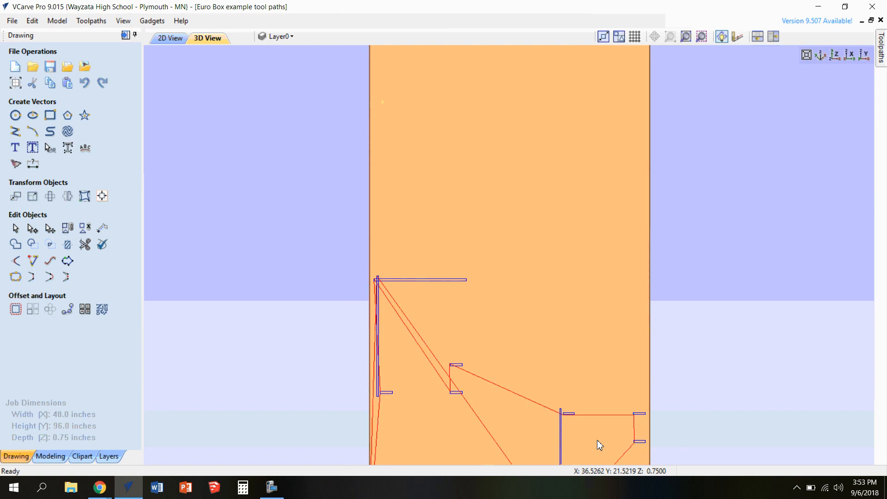
pyautogui.scroll(3, 570, 432)
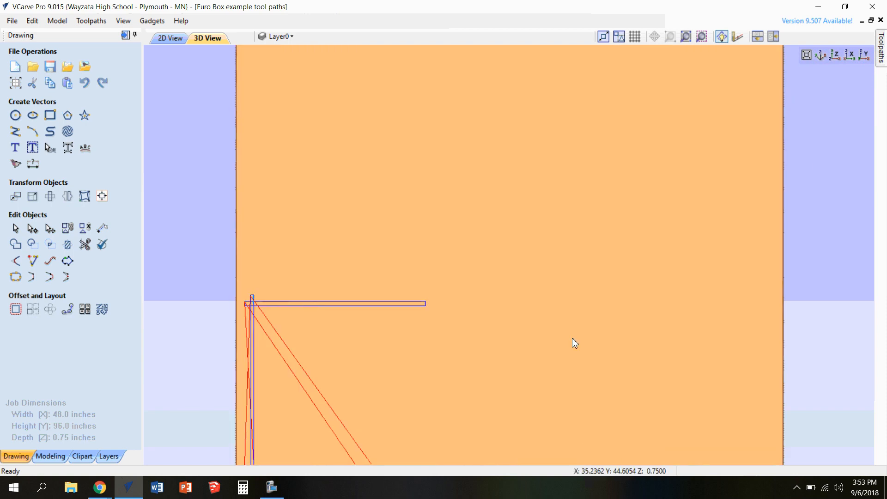
pyautogui.scroll(-2, 547, 352)
pyautogui.moveTo(547, 365); pyautogui.dragTo(547, 223)
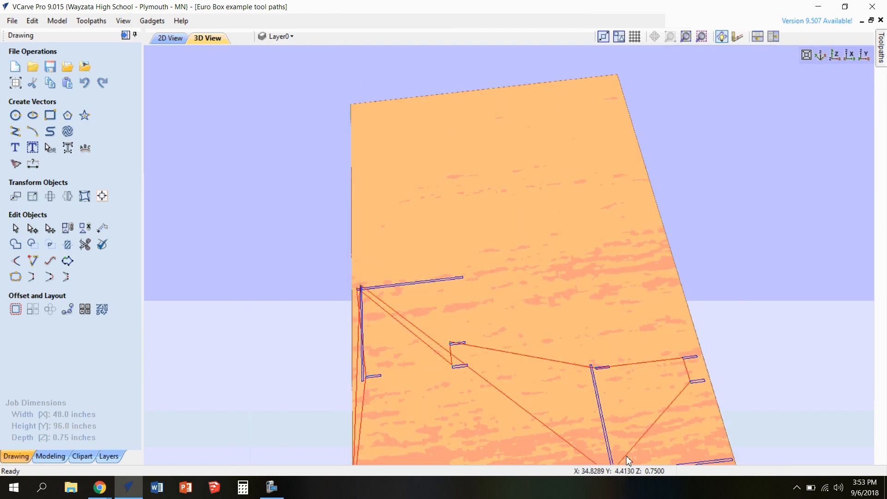
pyautogui.scroll(2, 626, 456)
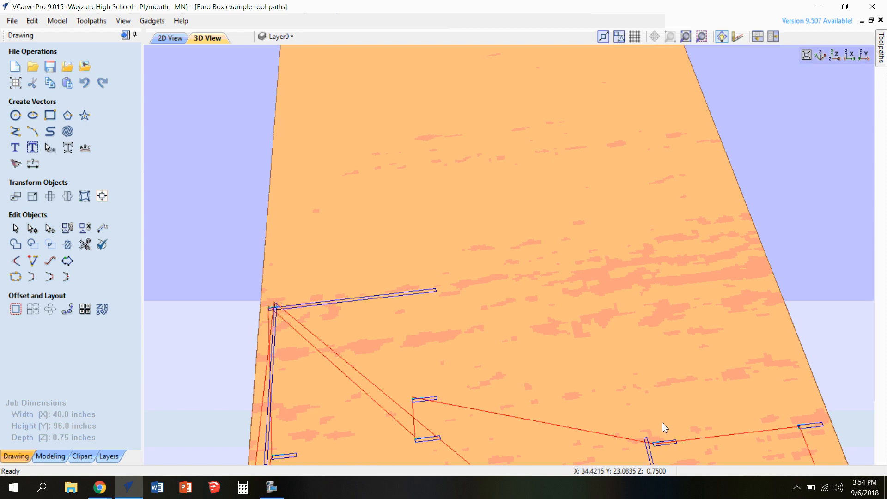
pyautogui.scroll(-5, 662, 422)
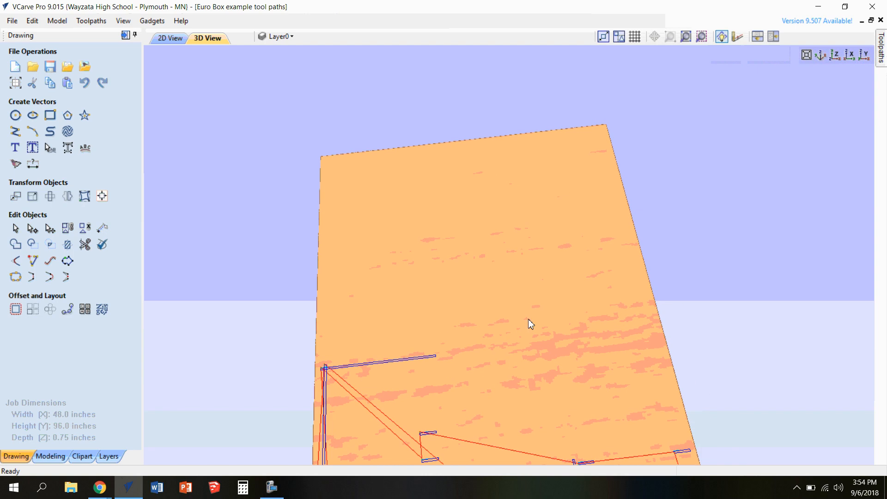
pyautogui.scroll(-4, 530, 418)
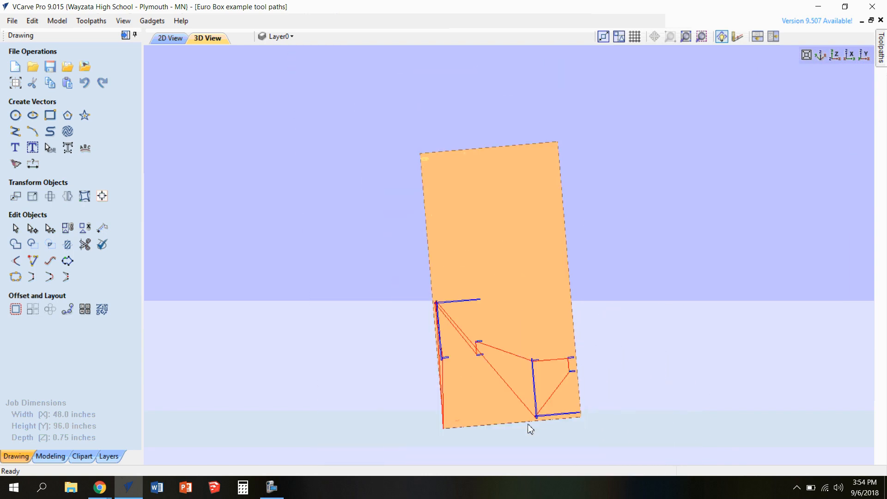
pyautogui.moveTo(524, 419); pyautogui.dragTo(541, 402)
pyautogui.scroll(4, 513, 411)
pyautogui.scroll(-2, 512, 397)
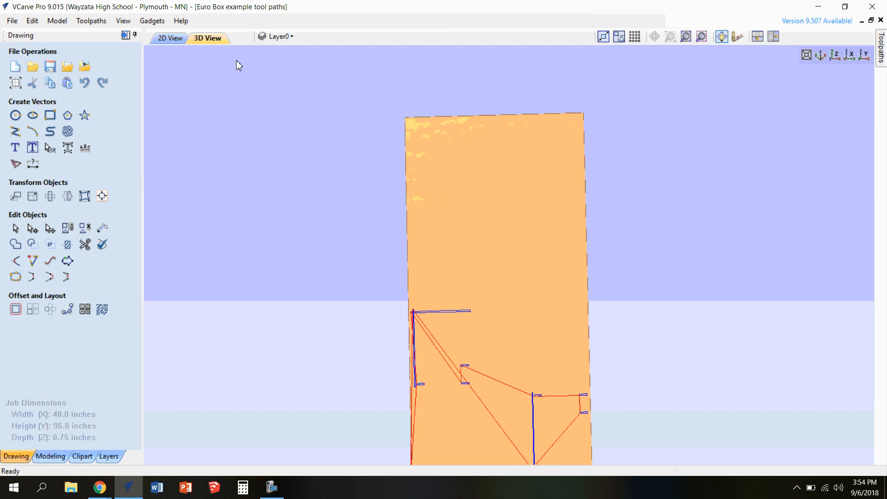
pyautogui.click(155, 41)
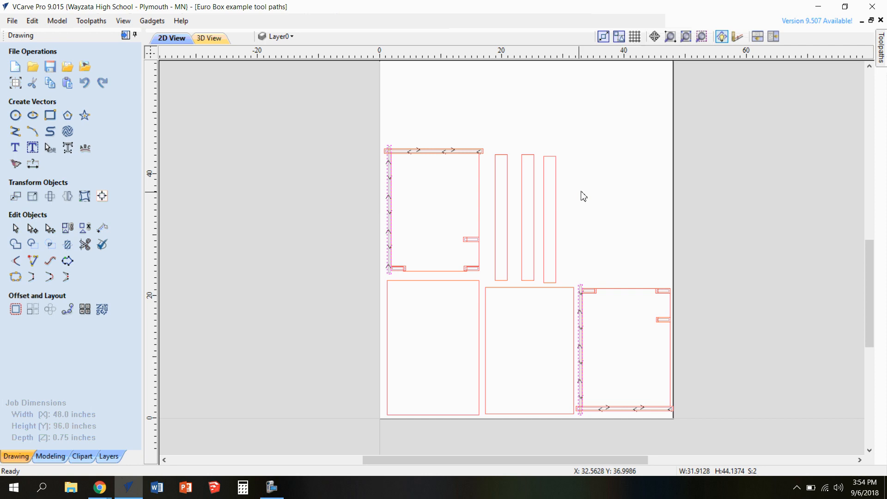
pyautogui.scroll(1, 595, 232)
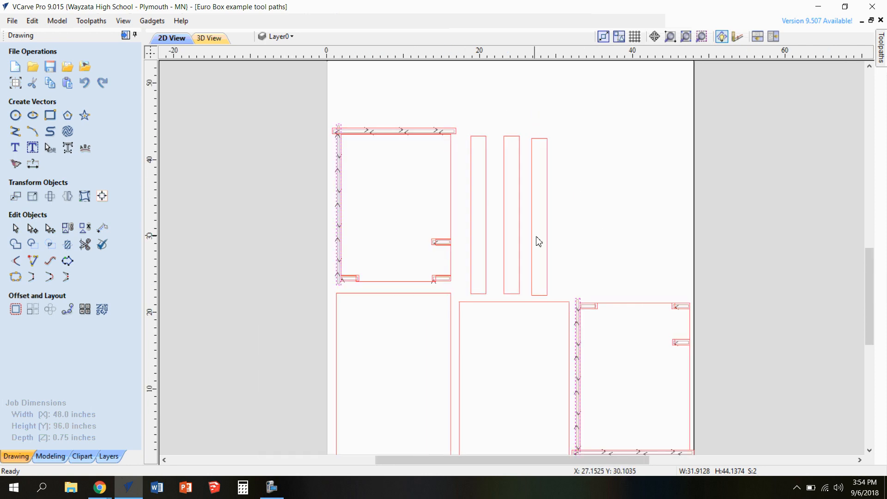
pyautogui.scroll(1, 536, 240)
# - Try moving the upper side panel's notched outline to the free area beyond the three narrow strips, and undo the move
pyautogui.click(402, 182)
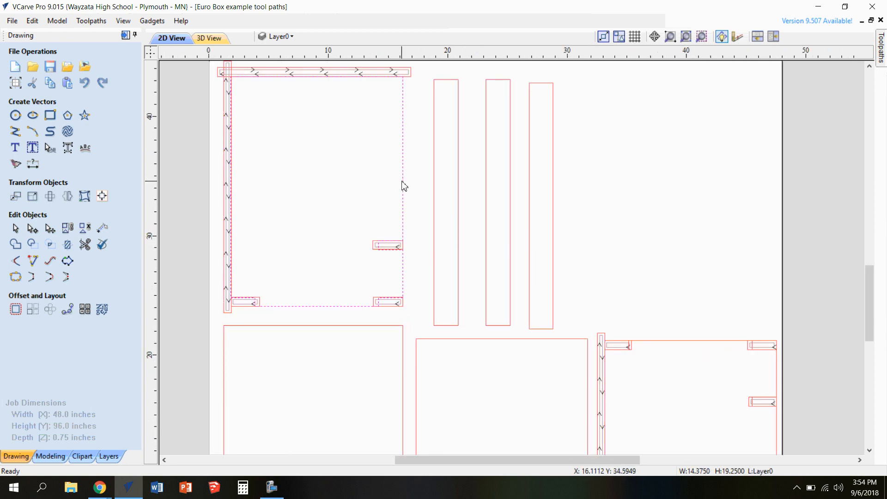
pyautogui.click(380, 250)
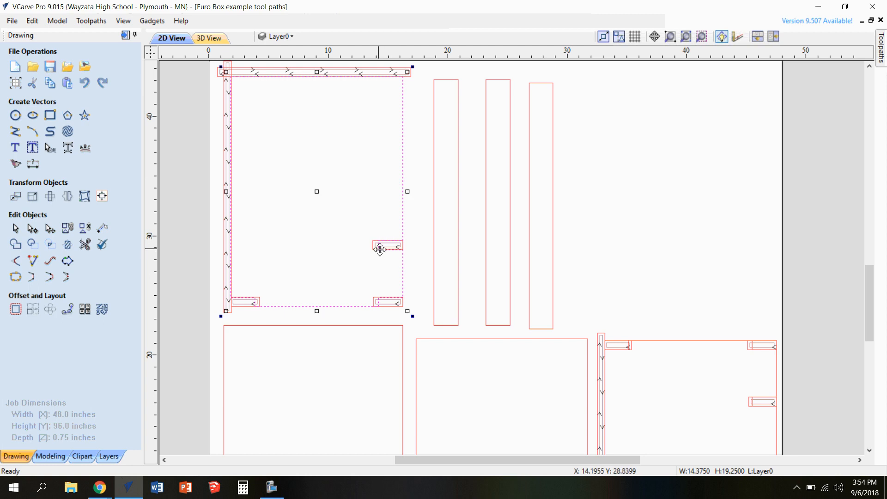
pyautogui.moveTo(382, 248); pyautogui.dragTo(739, 237)
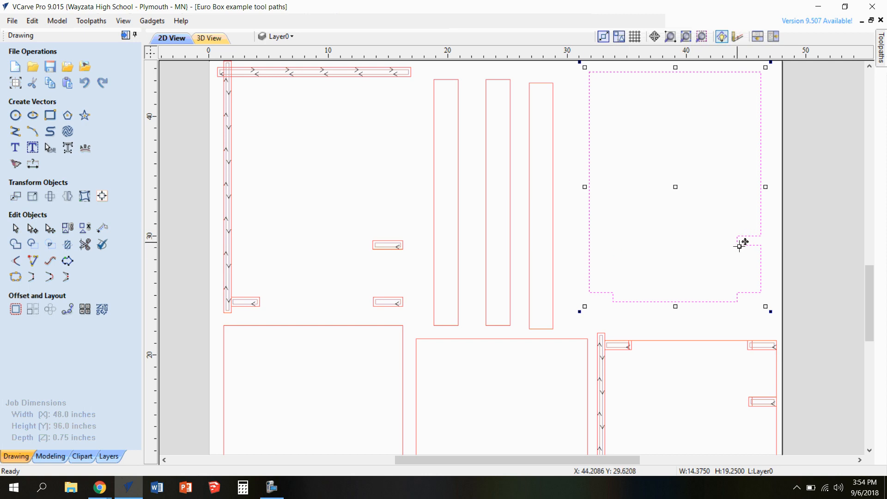
pyautogui.hotkey('ctrl', 'z')
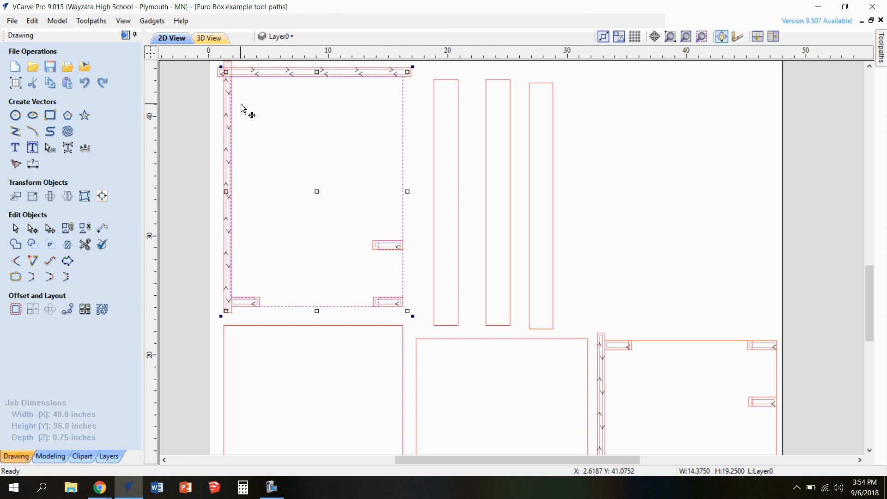
# - Deselect the upper side panel's outline and hide all toolpaths from the drawing
pyautogui.scroll(1, 234, 88)
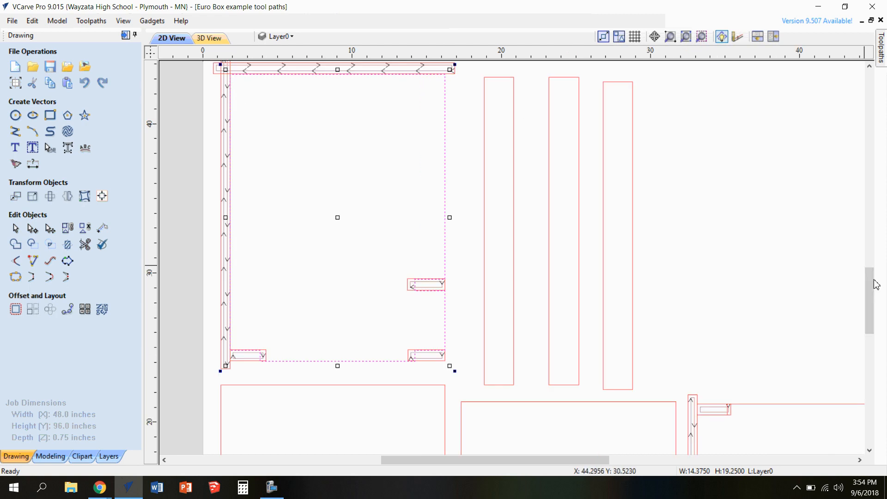
pyautogui.moveTo(872, 277); pyautogui.dragTo(871, 265)
pyautogui.click(442, 88)
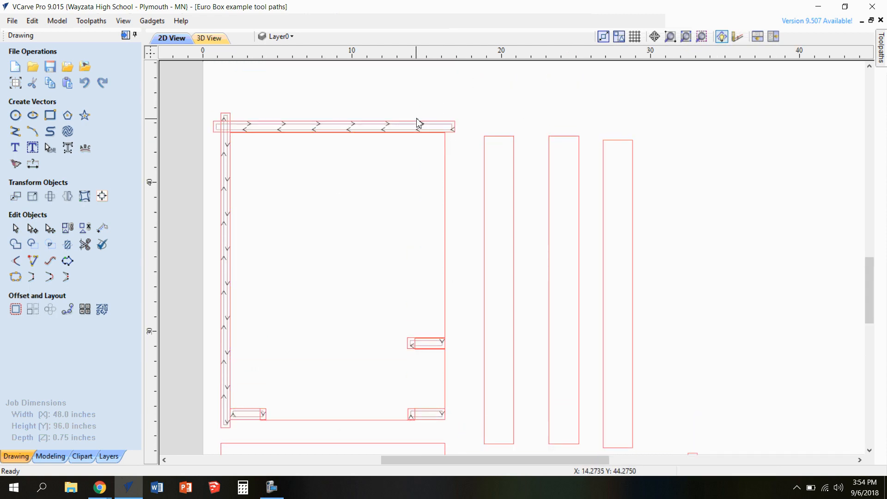
pyautogui.moveTo(881, 64)
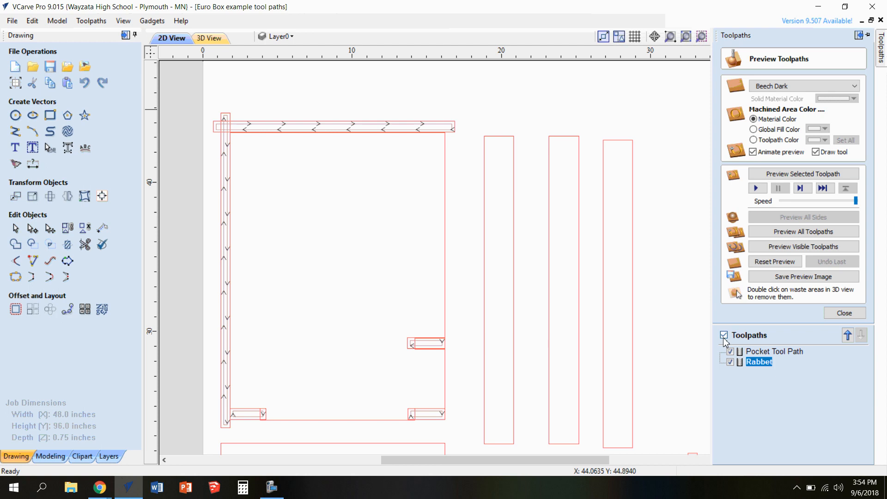
pyautogui.click(724, 335)
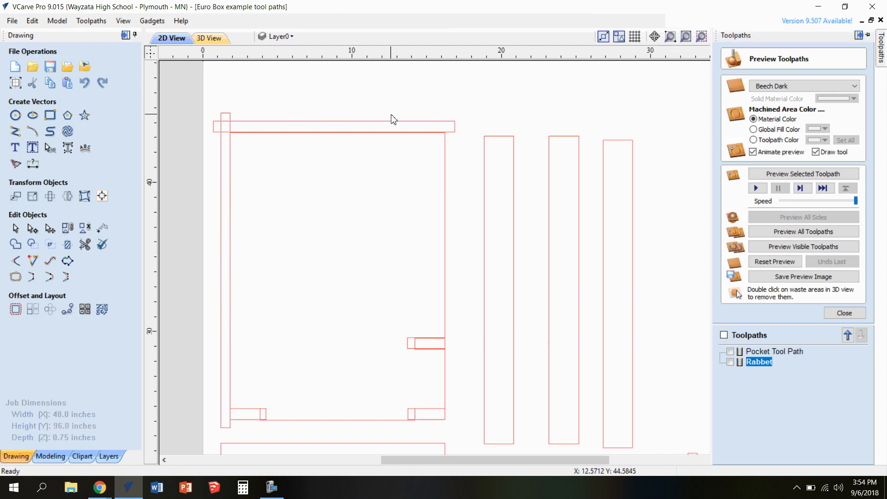
# - Draw a square-cornered rectangle around the upper side panel, including its rabbet strips, and size it 15 inches wide by 20 inches high
pyautogui.click(50, 115)
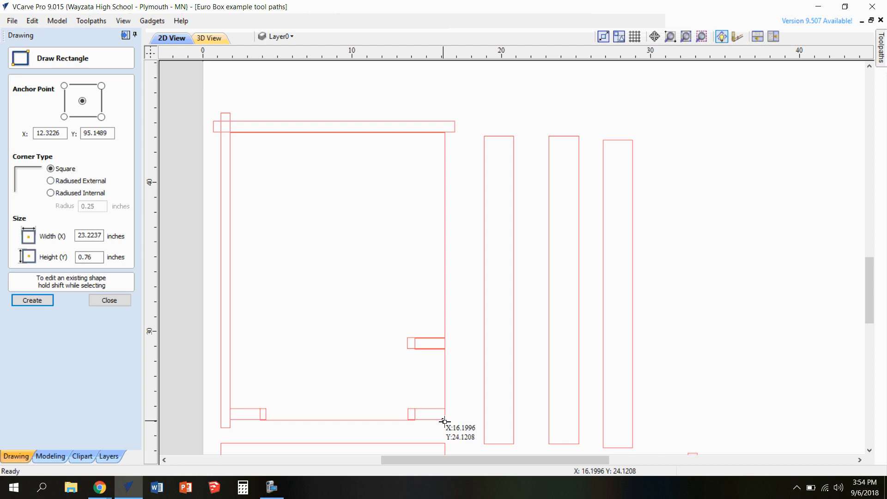
pyautogui.moveTo(445, 420); pyautogui.dragTo(220, 124)
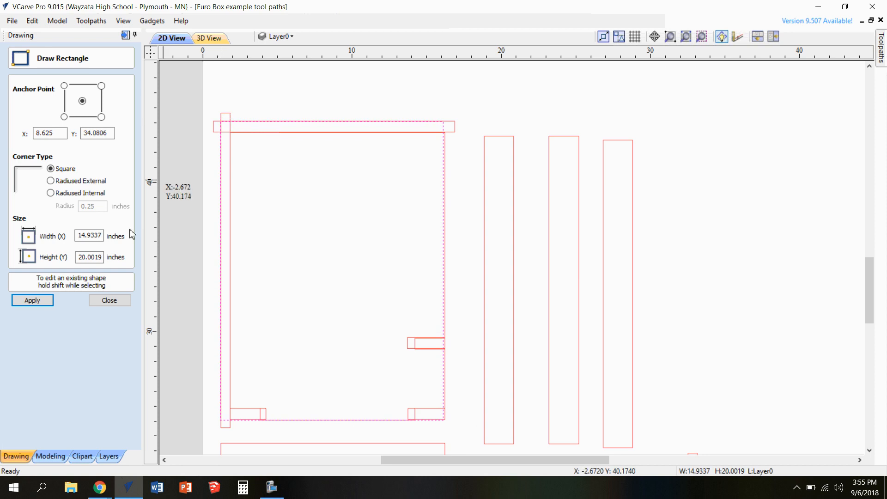
pyautogui.doubleClick(81, 257)
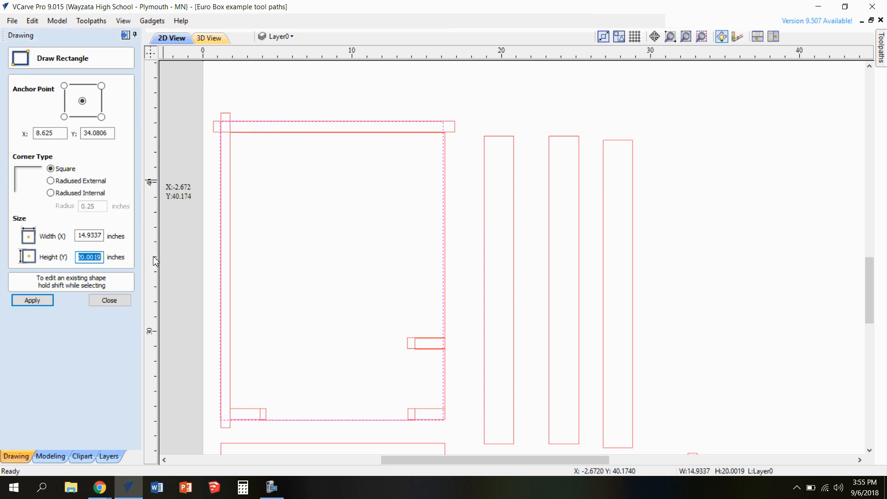
pyautogui.write('20')
pyautogui.moveTo(79, 236); pyautogui.dragTo(106, 237)
pyautogui.write('15')
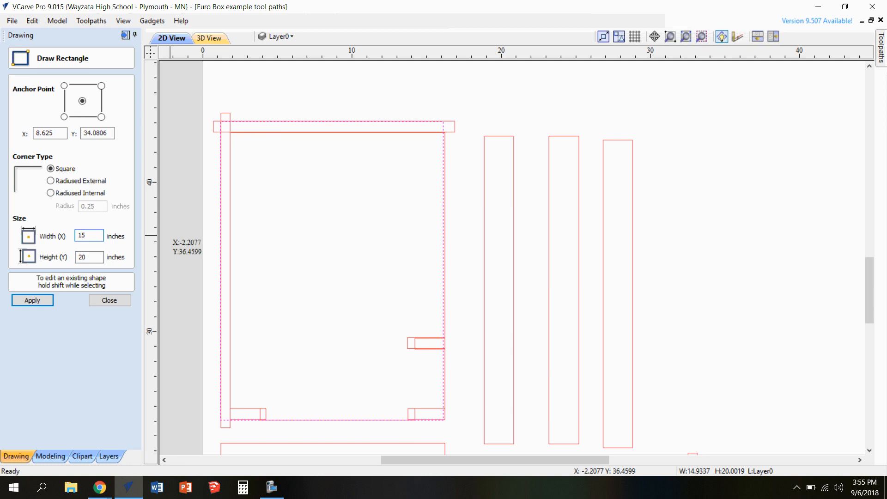
pyautogui.click(28, 300)
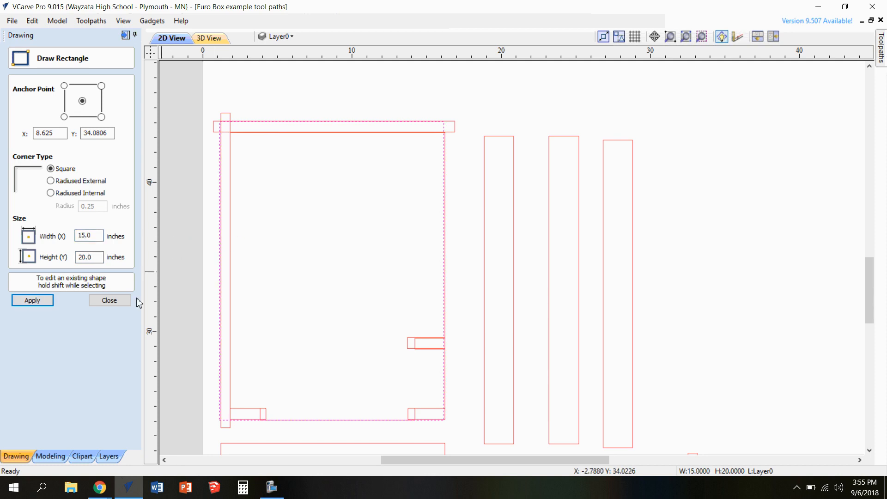
pyautogui.scroll(1, 258, 185)
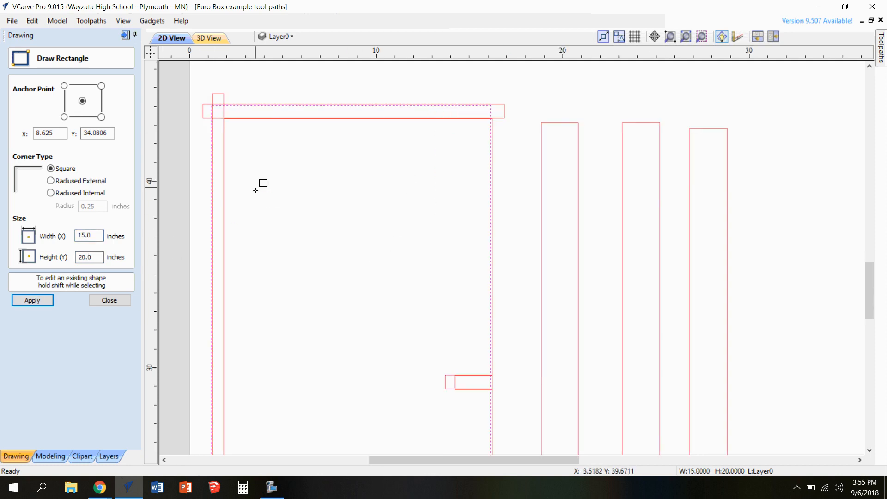
pyautogui.click(122, 301)
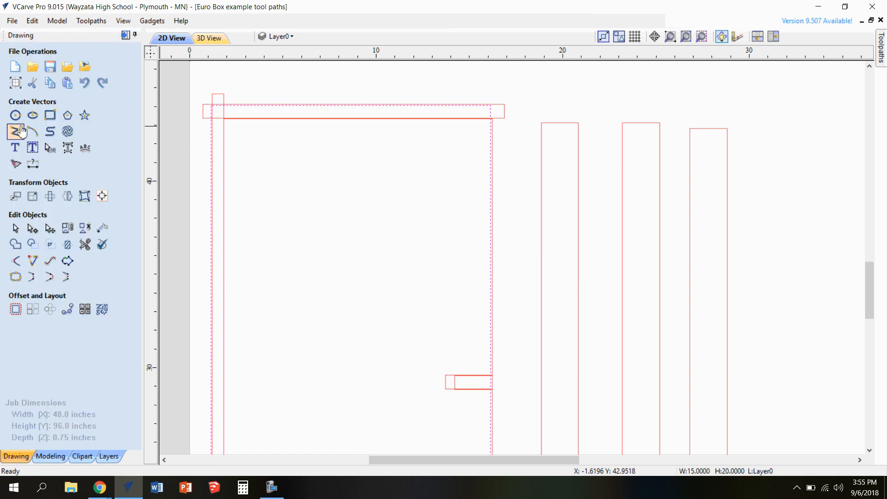
# - Nudge the 15 by 20 inch rectangle until it lines up with the upper side panel's outer edges
pyautogui.press('Right')
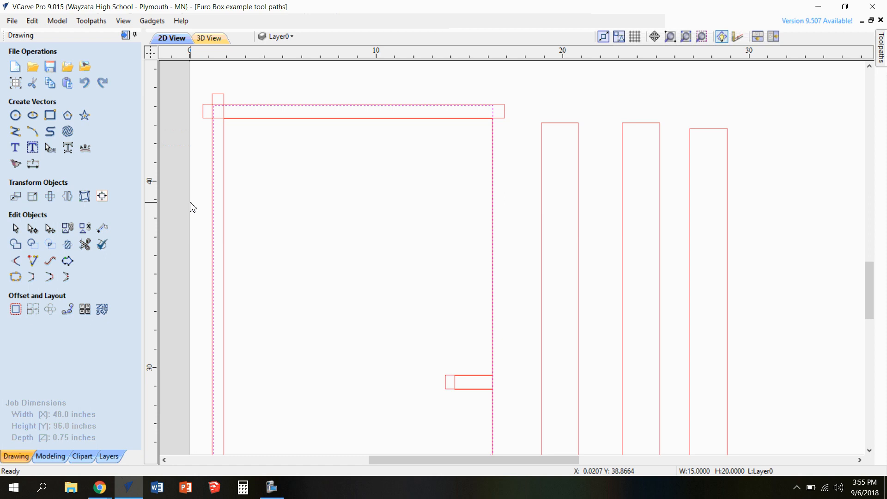
pyautogui.scroll(-1, 451, 259)
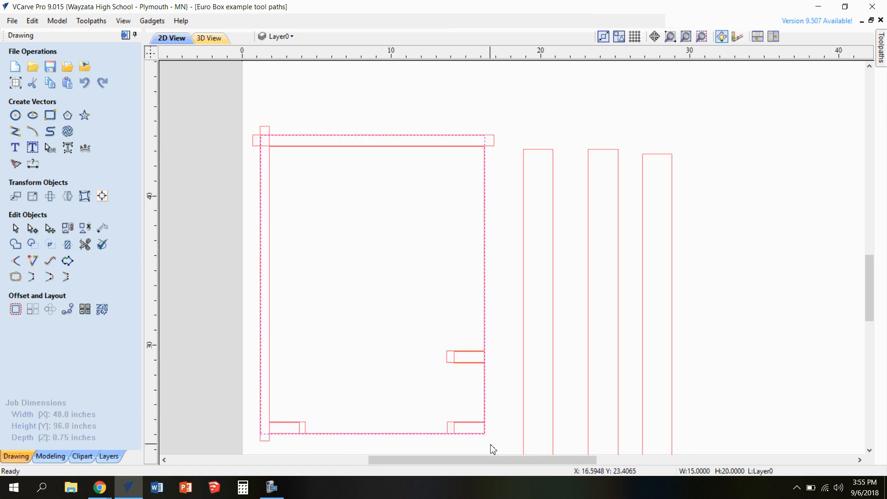
pyautogui.scroll(3, 490, 453)
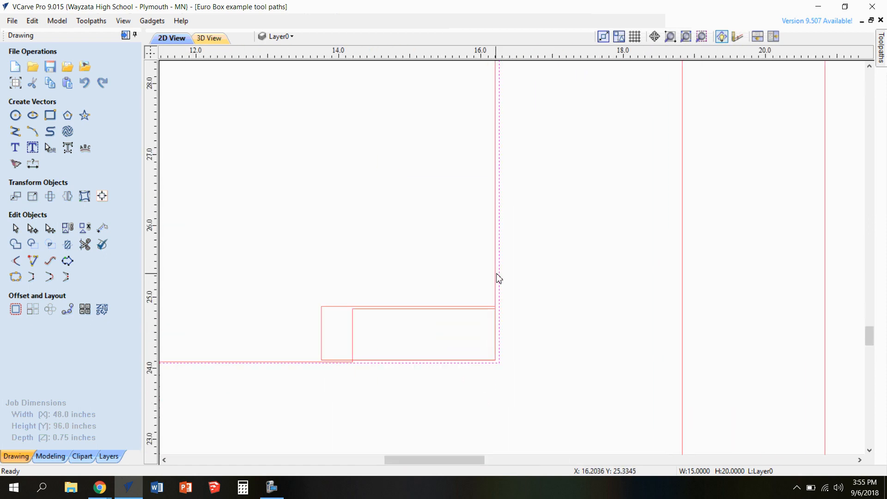
pyautogui.press('Left')
pyautogui.press('Left')
pyautogui.press('Up')
pyautogui.scroll(-3, 469, 270)
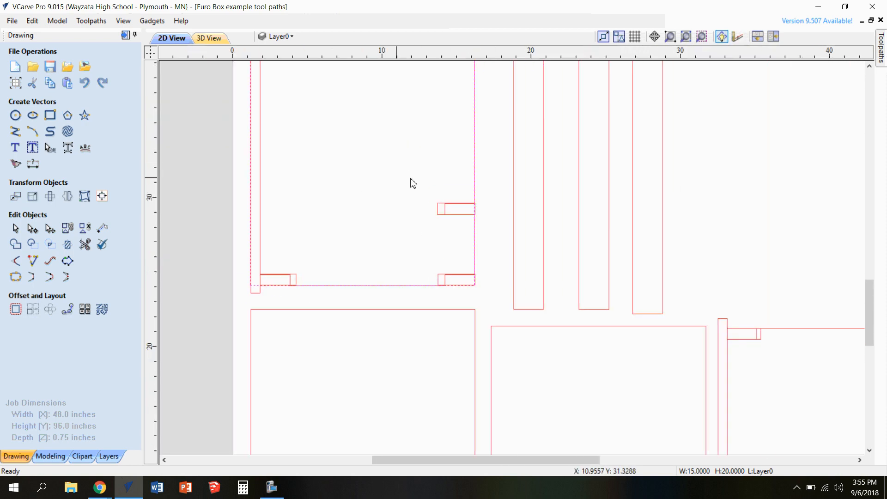
# - Place a copy of the upper side panel's 15 by 20 inch rectangle over the lower side panel
pyautogui.scroll(-2, 476, 200)
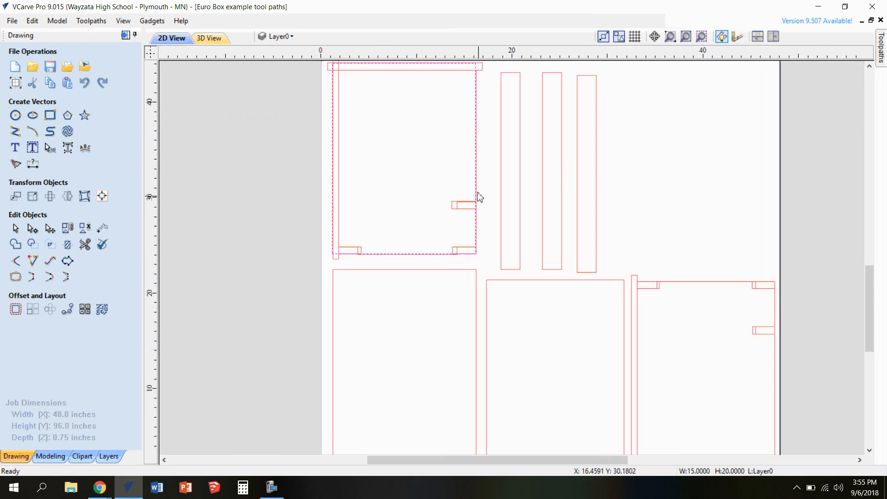
pyautogui.click(477, 165)
pyautogui.moveTo(476, 198); pyautogui.dragTo(783, 409)
# - Nudge the copied rectangle until its sides and upper edge align with the lower side panel's outline
pyautogui.scroll(3, 780, 397)
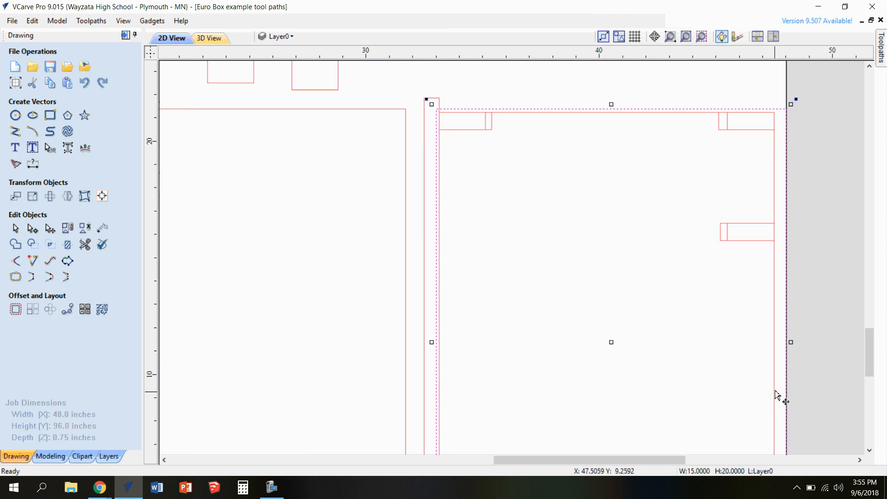
pyautogui.press('Left')
pyautogui.press('Left')
pyautogui.press('Left')
pyautogui.press('Left')
pyautogui.press('Left')
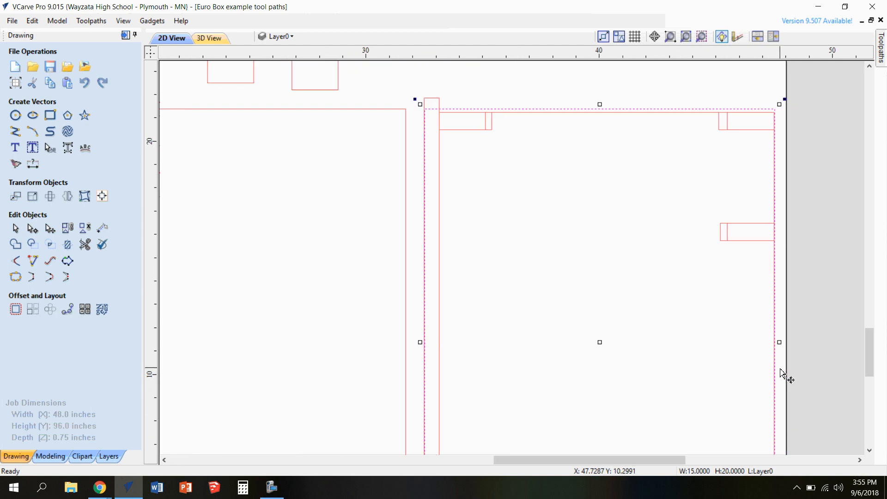
pyautogui.press('Right')
pyautogui.press('Down')
pyautogui.press('Left')
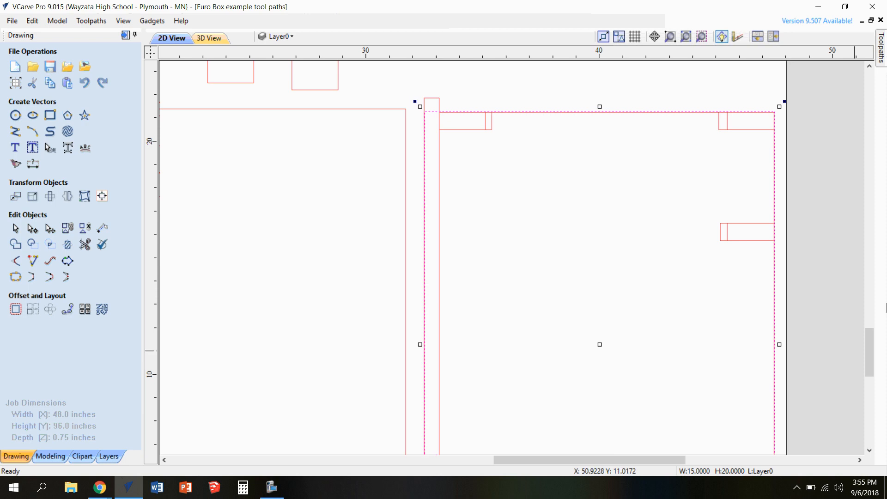
pyautogui.scroll(1, 781, 106)
pyautogui.scroll(4, 781, 106)
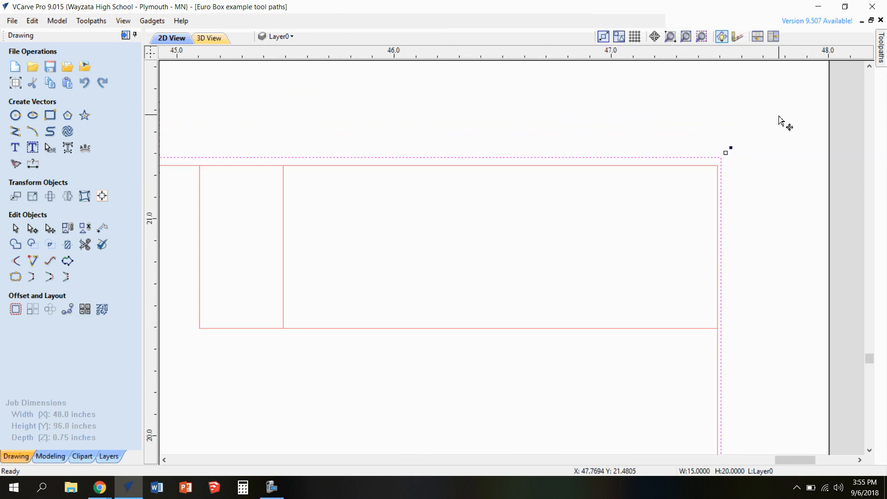
pyautogui.press('Down')
pyautogui.scroll(-5, 780, 122)
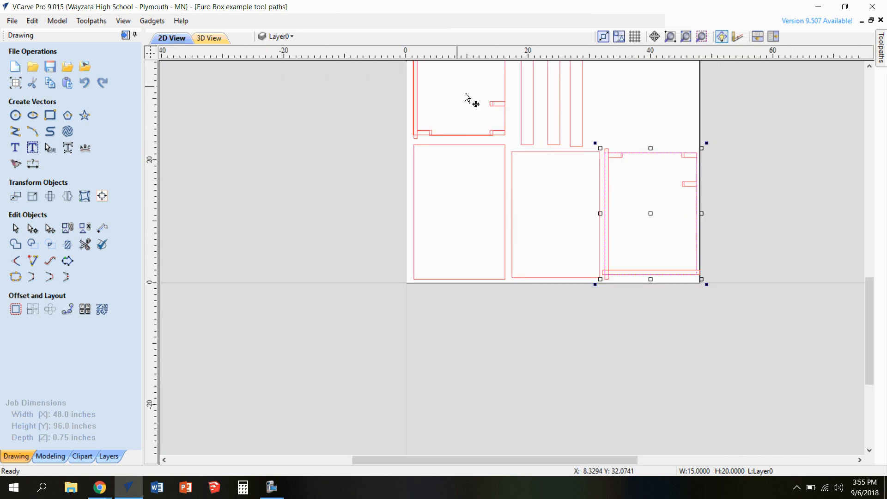
# - Nudge the small notch rectangle at the upper side panel's lower right corner into line with the panel's side edge
pyautogui.scroll(8, 467, 97)
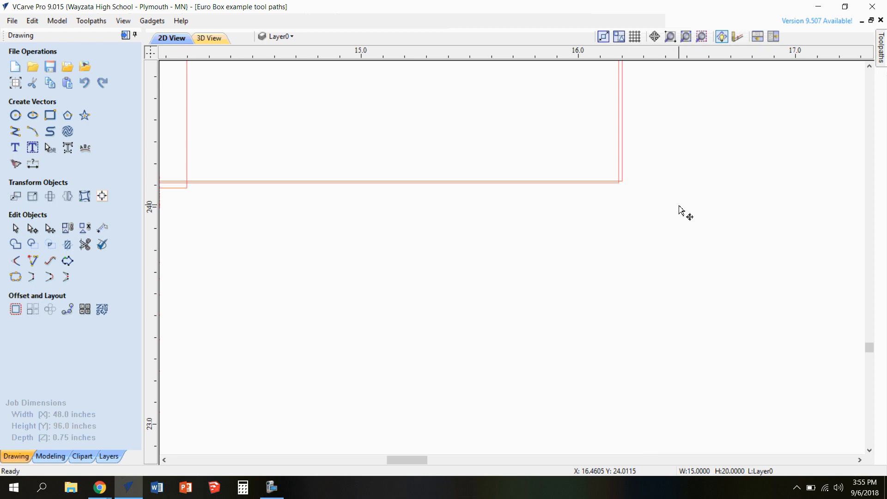
pyautogui.scroll(-3, 673, 200)
pyautogui.scroll(2, 656, 199)
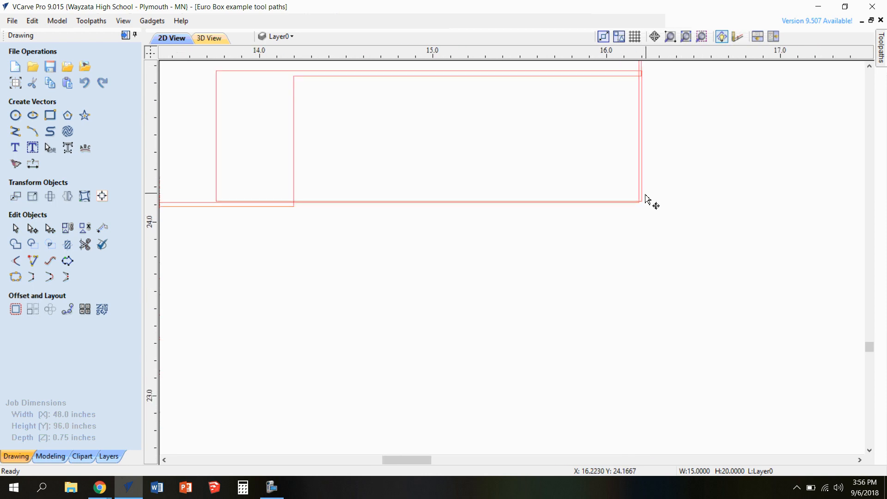
pyautogui.click(645, 200)
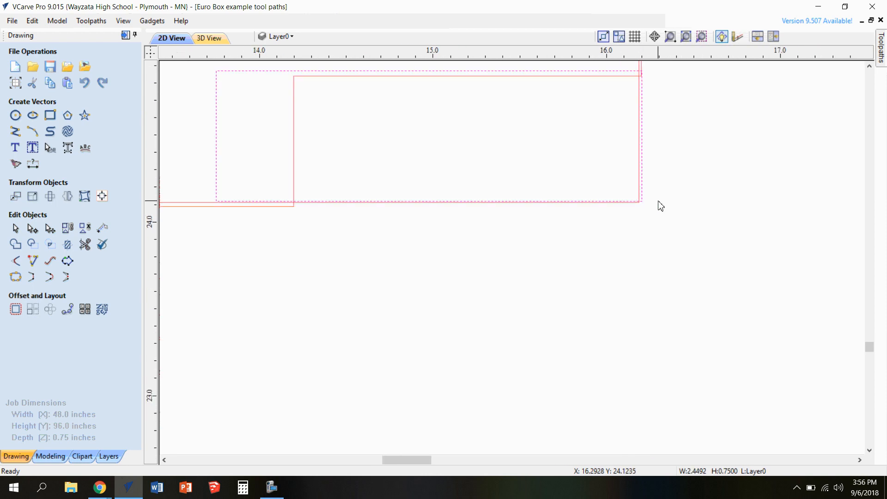
pyautogui.press('Down')
pyautogui.press('Left')
pyautogui.press('Up')
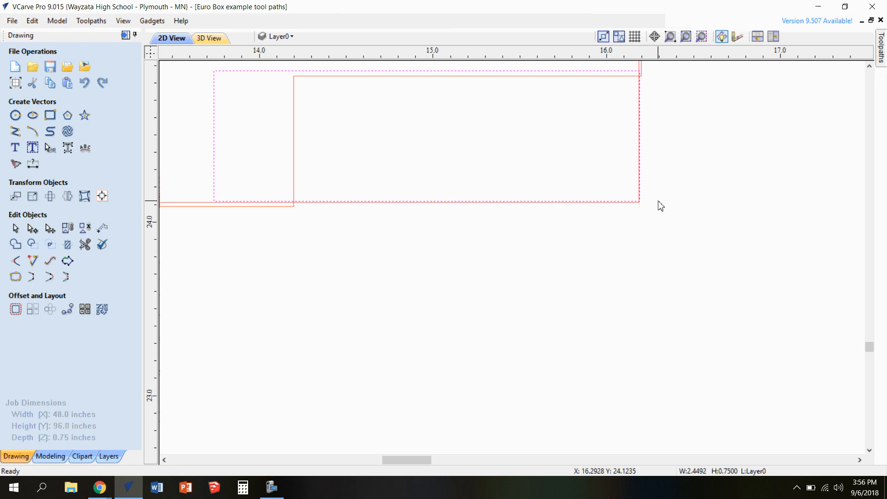
pyautogui.scroll(2, 660, 207)
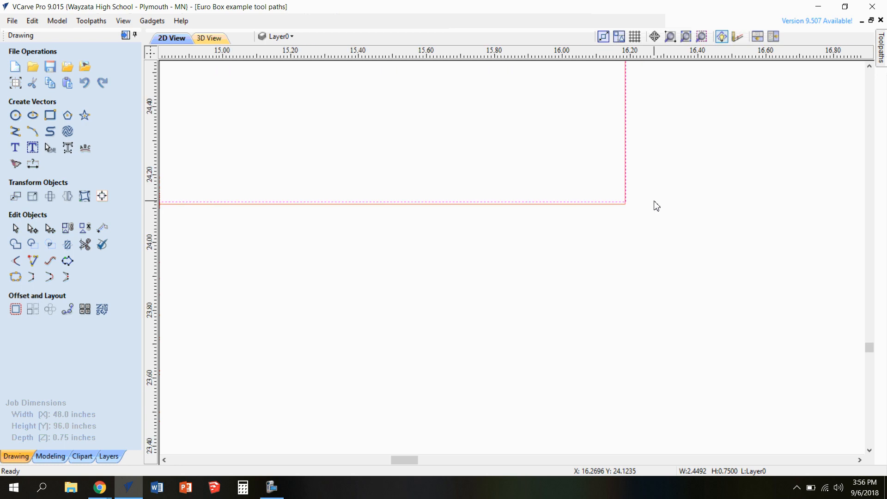
pyautogui.scroll(-10, 656, 206)
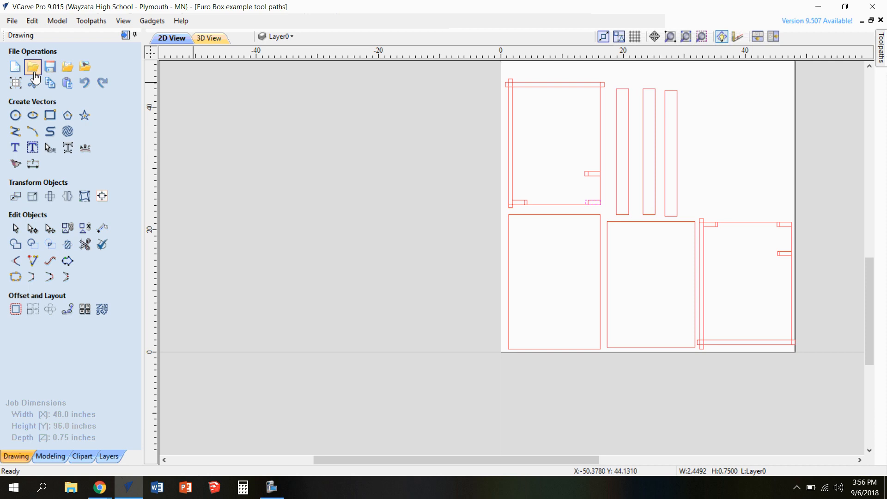
# - Select the full-size outlines of both side panels together and close the toolpath preview settings
pyautogui.click(15, 228)
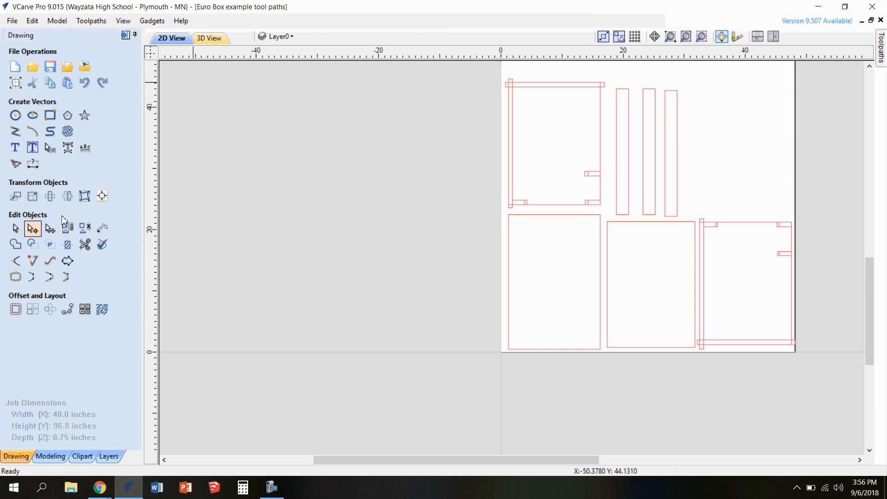
pyautogui.click(760, 125)
pyautogui.moveTo(538, 465); pyautogui.dragTo(610, 467)
pyautogui.scroll(3, 469, 89)
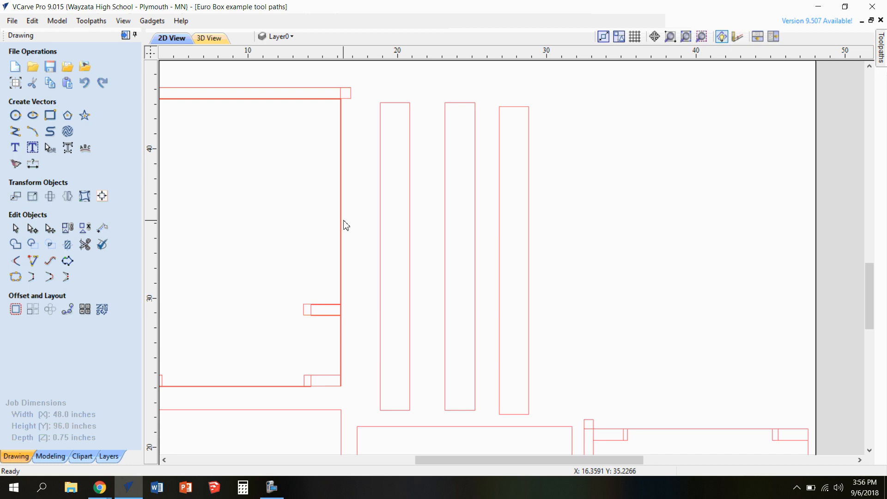
pyautogui.click(341, 225)
pyautogui.scroll(-2, 343, 226)
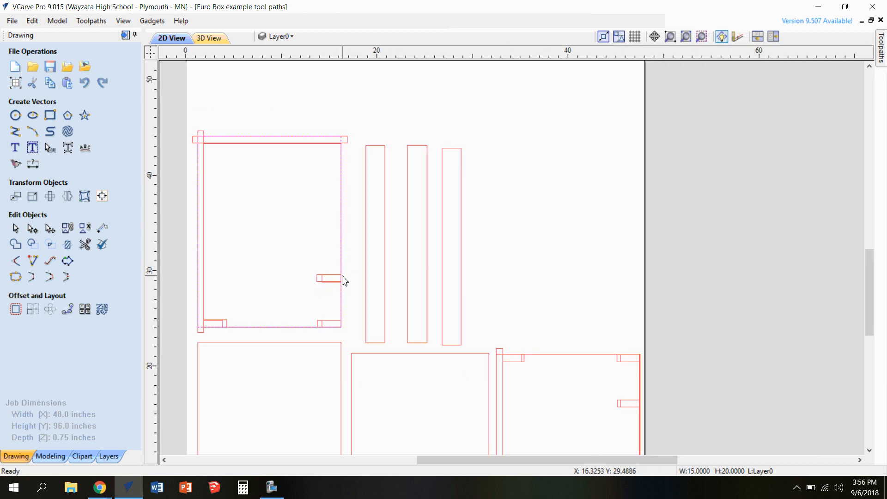
pyautogui.keyDown('shift'); pyautogui.click(576, 355); pyautogui.keyUp('shift')
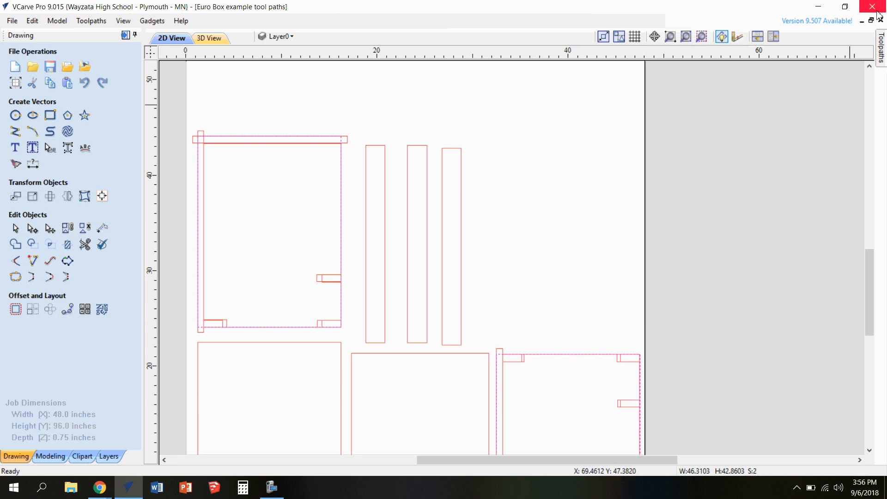
pyautogui.click(882, 65)
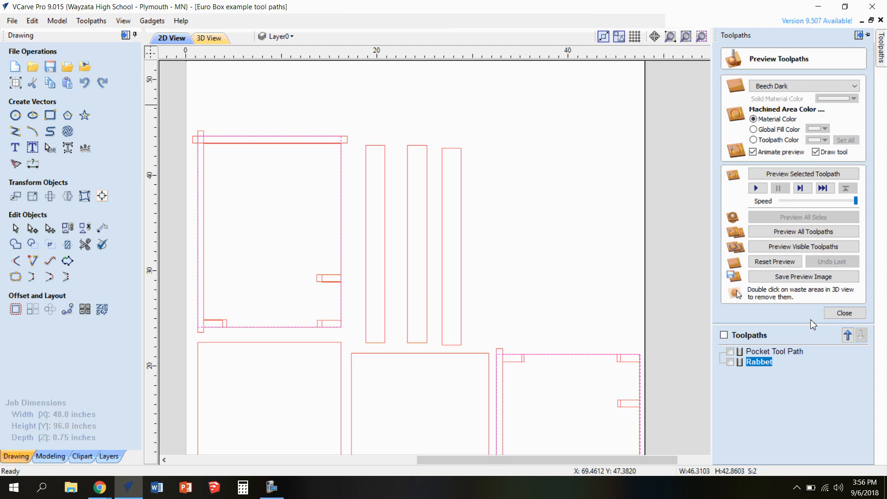
pyautogui.click(845, 313)
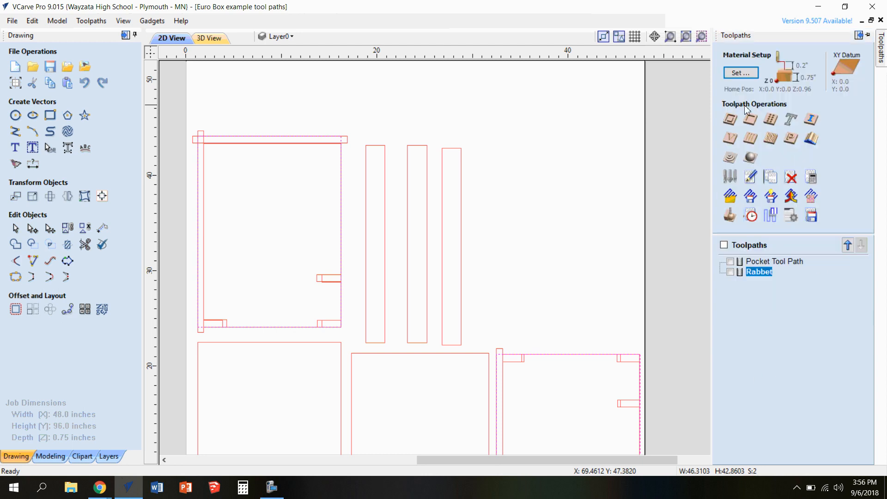
pyautogui.click(730, 120)
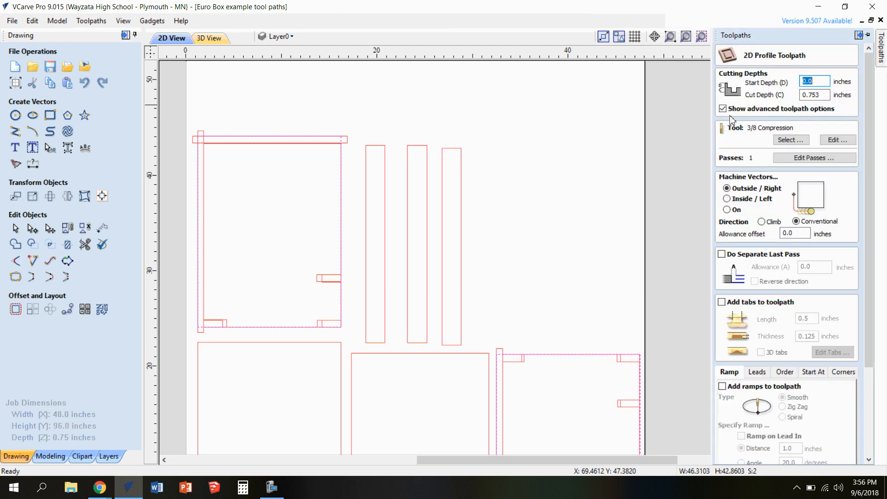
pyautogui.scroll(-5, 815, 423)
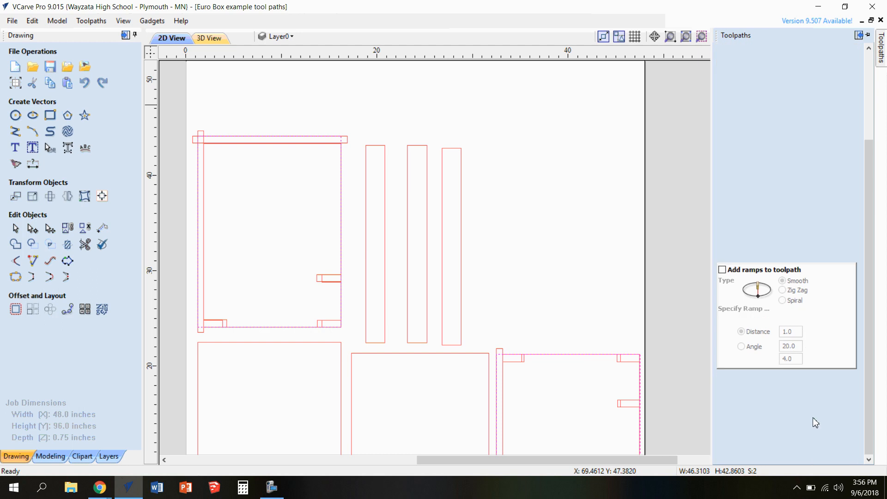
pyautogui.scroll(-3, 816, 423)
pyautogui.click(837, 455)
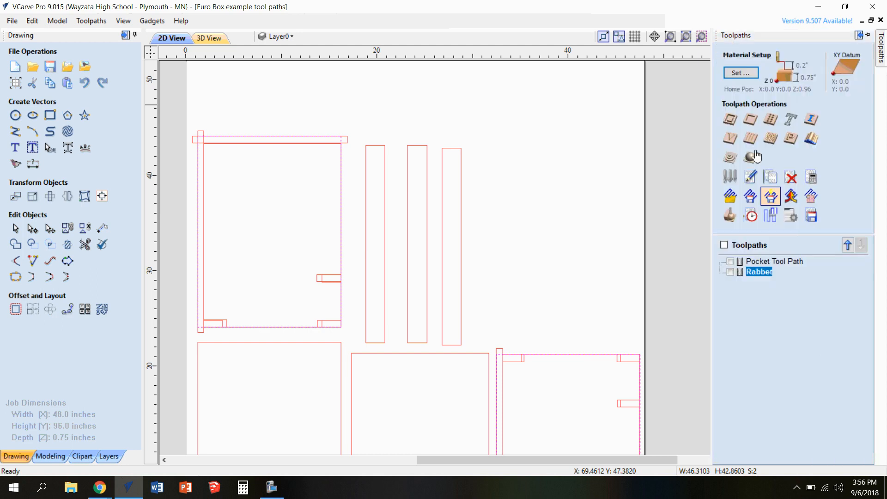
# - Start a 2D profile toolpath for the selected side panel outlines and hide its advanced options
pyautogui.click(730, 123)
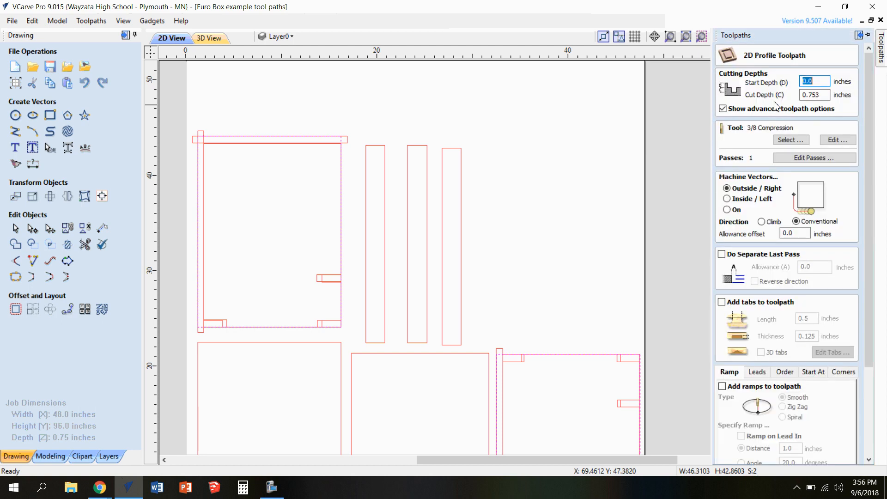
pyautogui.click(824, 95)
pyautogui.click(812, 110)
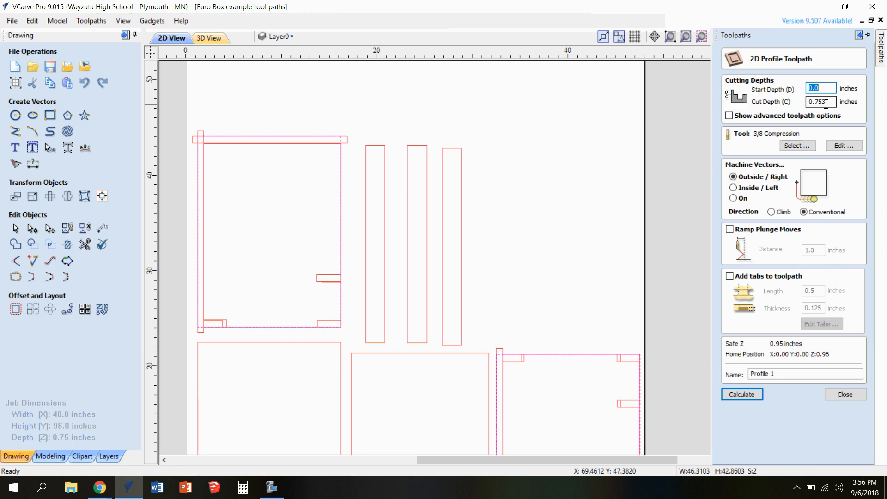
# - Choose End Mill (0.375 inches) from the tool database as the profile toolpath's cutter
pyautogui.click(798, 145)
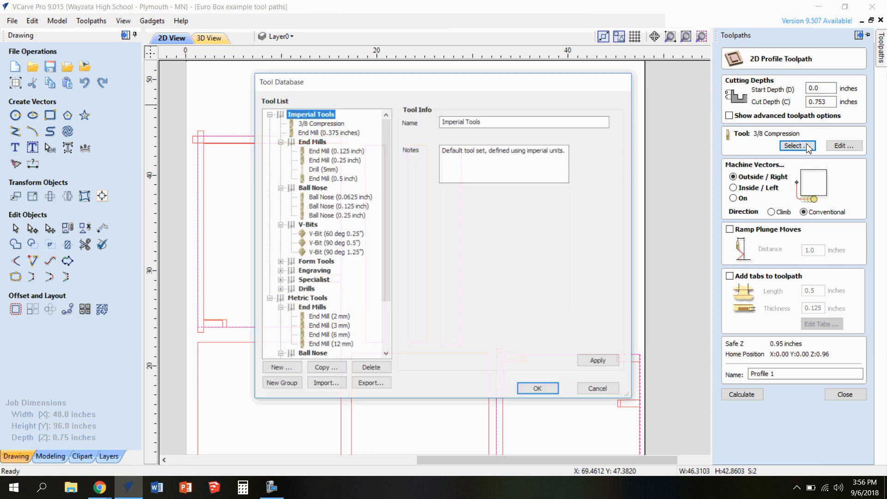
pyautogui.click(337, 133)
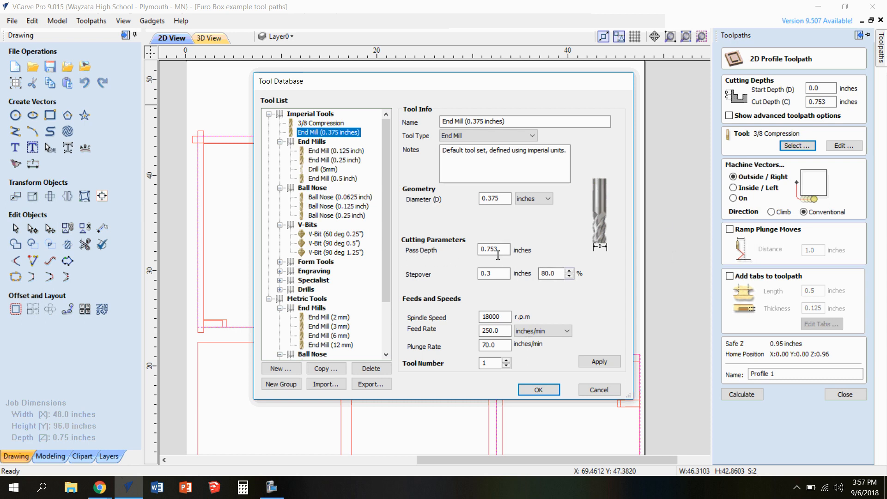
pyautogui.click(481, 254)
pyautogui.click(531, 390)
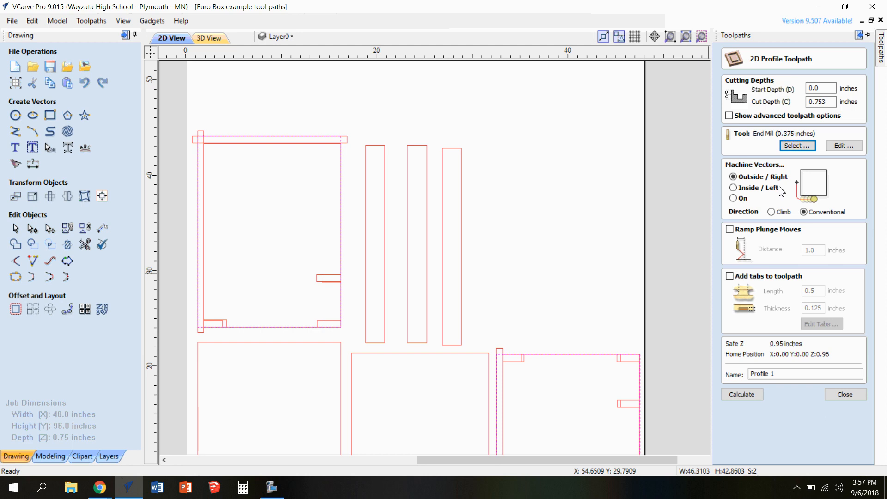
# - Compare the Inside / Left, On and Outside / Right machining options for the profile toolpath, ending on On
pyautogui.click(753, 188)
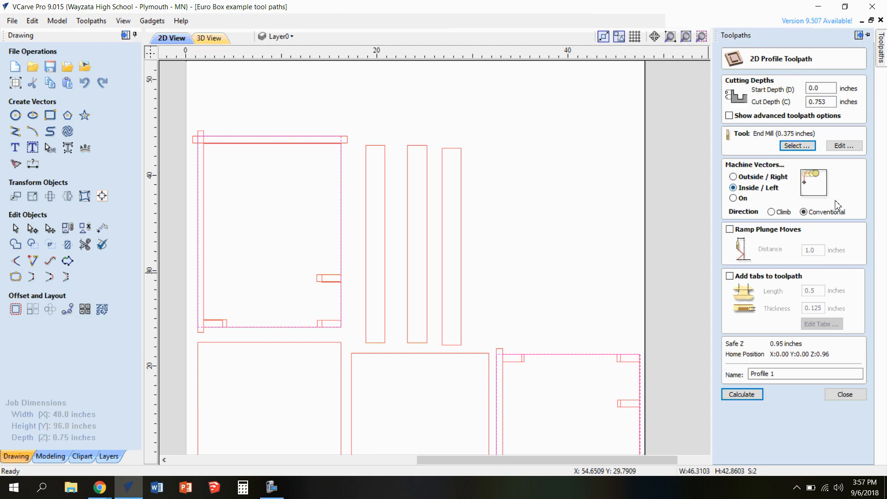
pyautogui.click(748, 199)
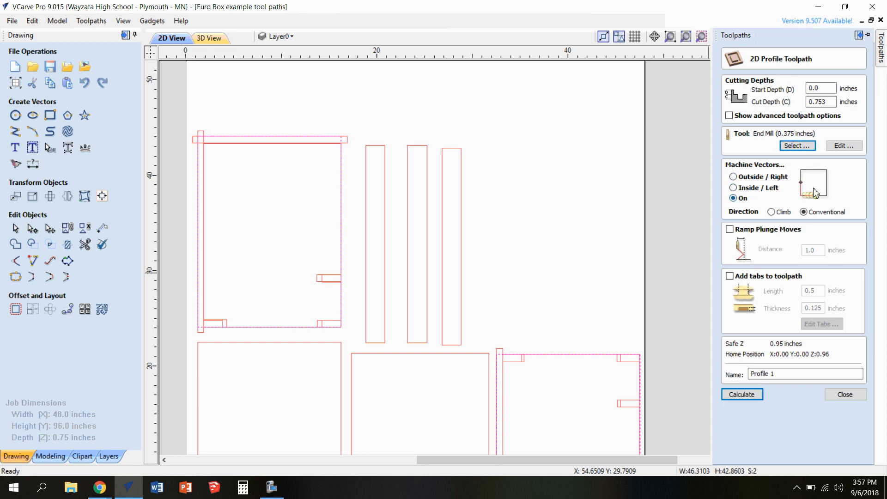
pyautogui.click(758, 178)
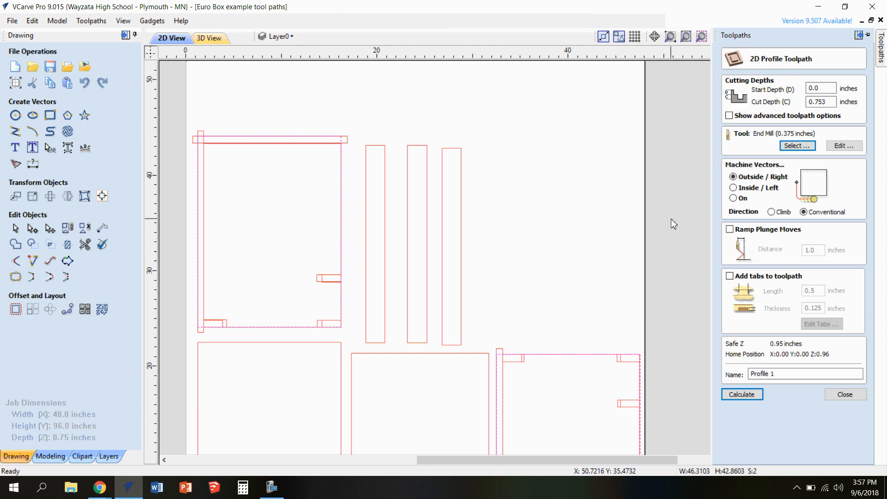
pyautogui.click(769, 190)
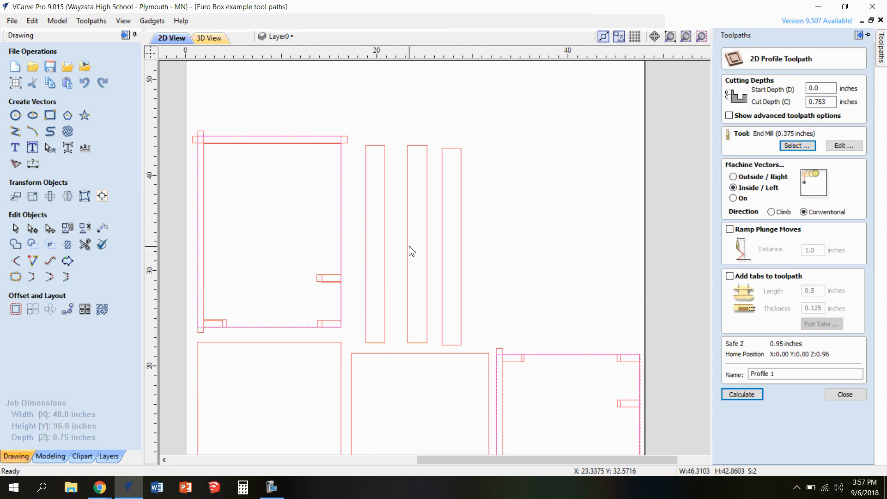
pyautogui.click(735, 199)
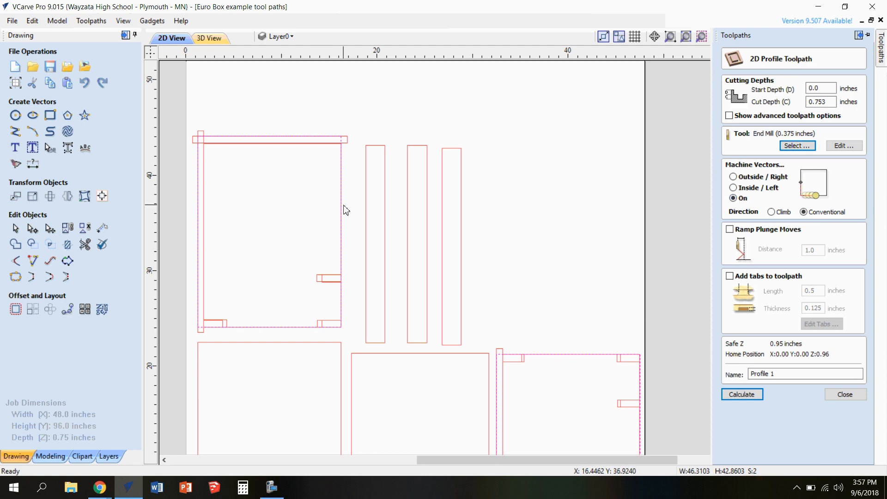
# - Set the profile to cut Outside / Right with ramp plunge moves and add the two plain panel outlines to the selection
pyautogui.click(733, 177)
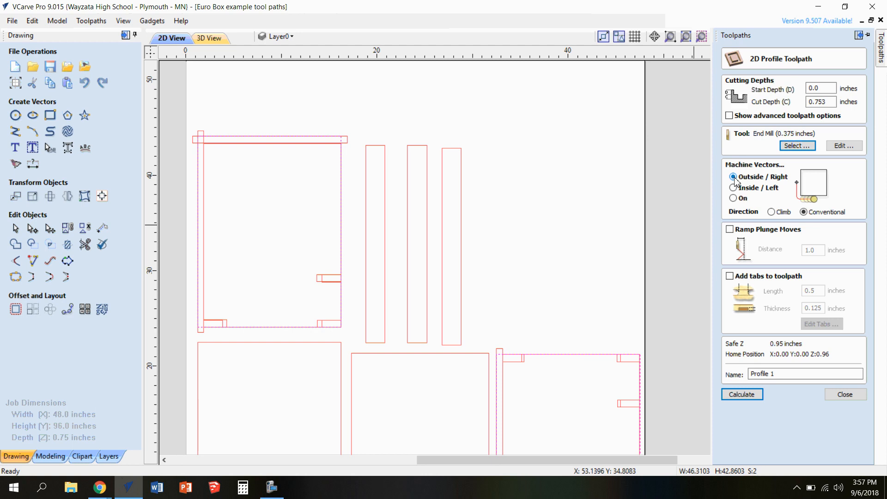
pyautogui.click(730, 230)
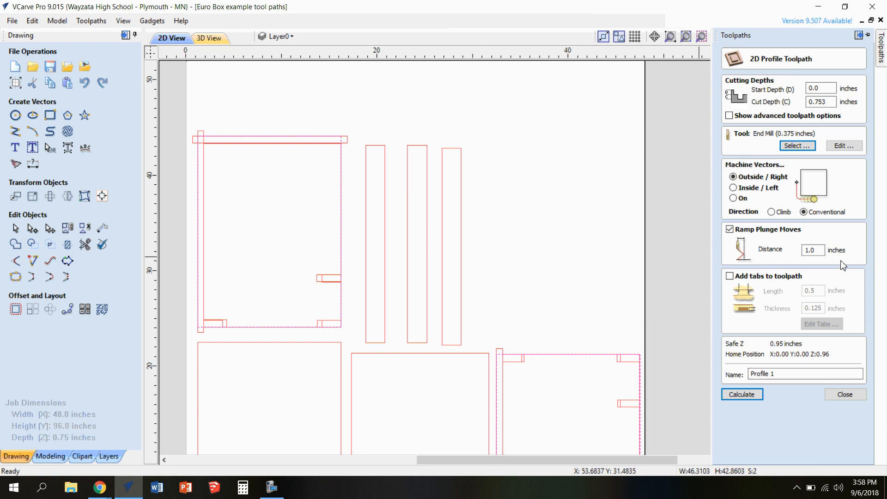
pyautogui.scroll(-1, 628, 295)
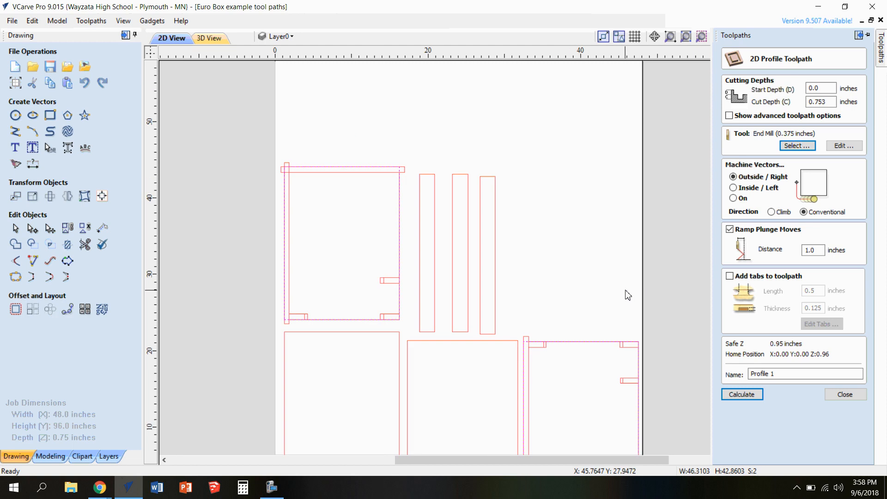
pyautogui.scroll(-1, 628, 295)
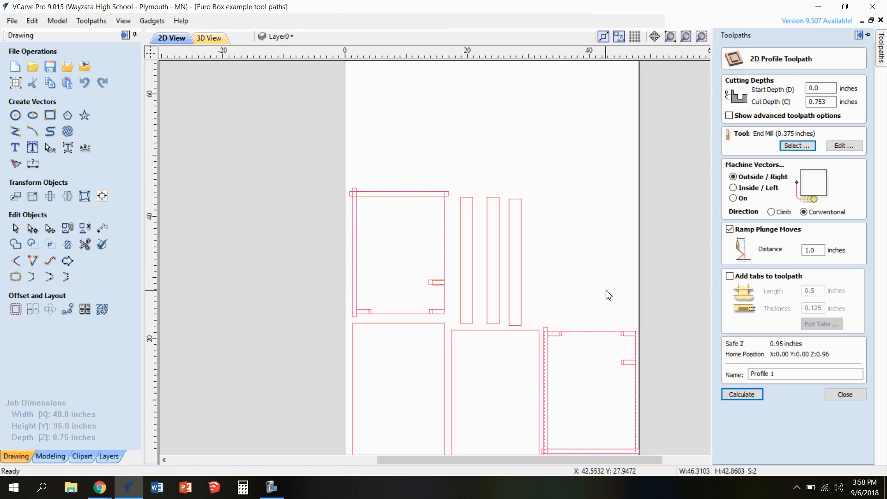
pyautogui.keyDown('shift'); pyautogui.click(522, 330); pyautogui.keyUp('shift')
pyautogui.keyDown('shift'); pyautogui.click(423, 323); pyautogui.keyUp('shift')
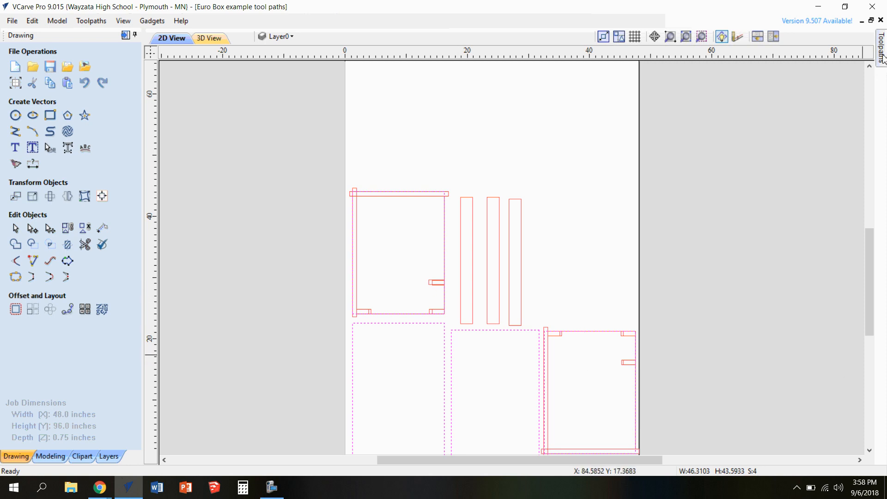
# - Name the profile toolpath Side Profile and calculate it, accepting the cut through the material
pyautogui.moveTo(880, 49)
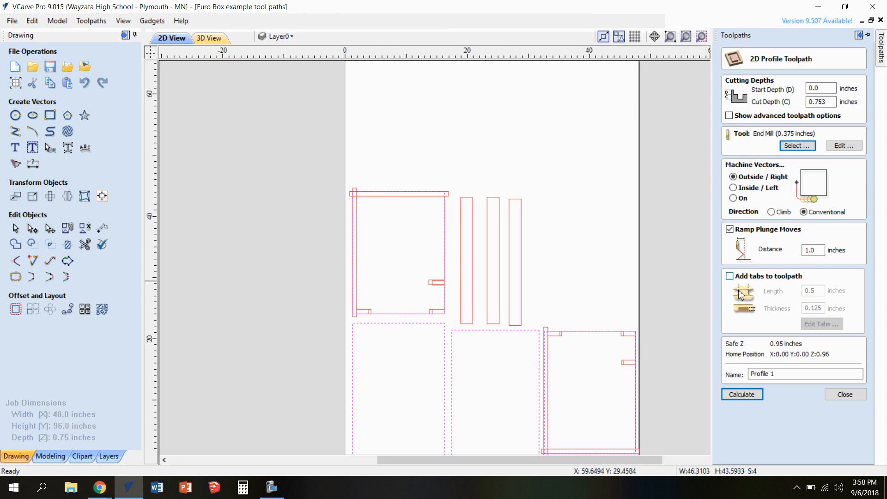
pyautogui.moveTo(767, 374); pyautogui.dragTo(729, 372)
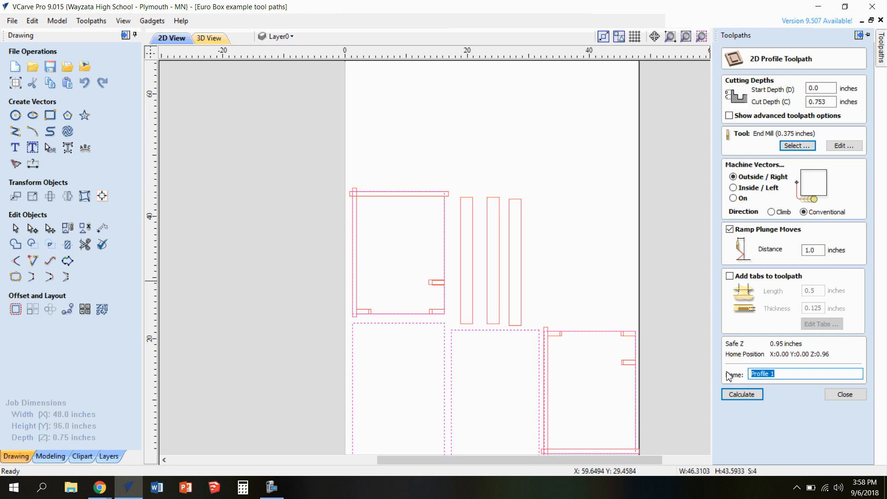
pyautogui.write('Side')
pyautogui.click(742, 397)
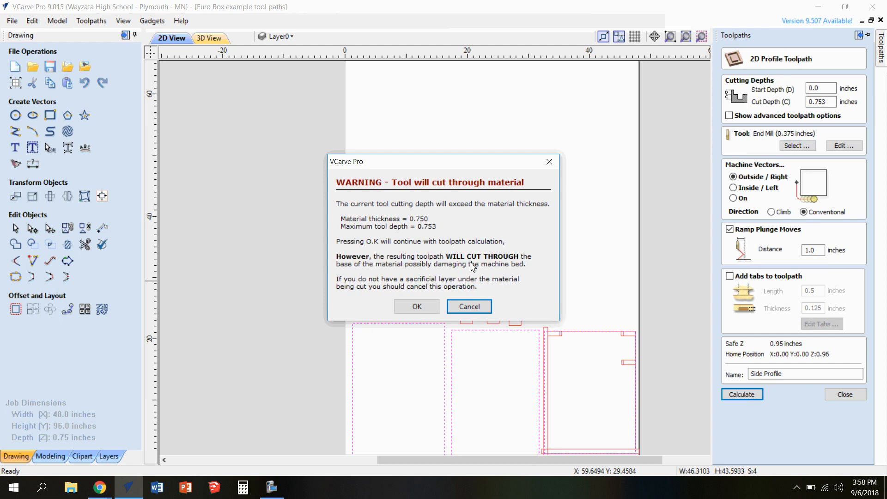
pyautogui.click(432, 308)
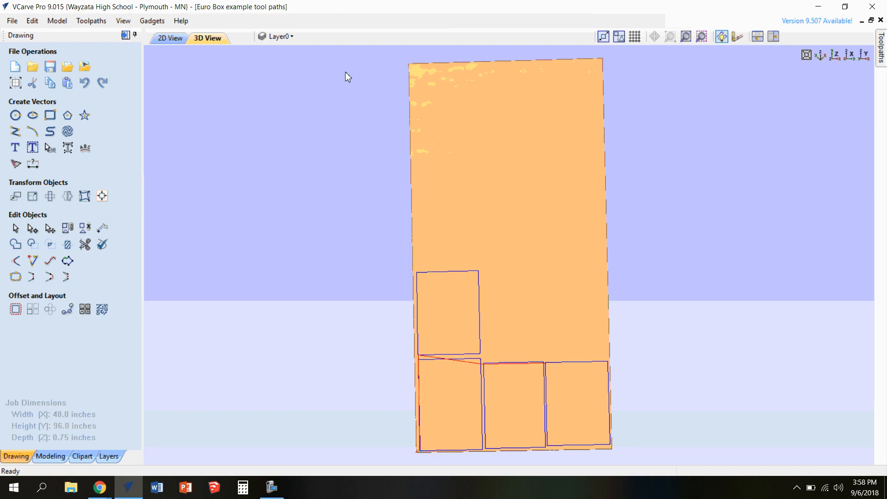
# - Display the Pocket Tool Path and Rabbet toolpaths along with Side Profile, and return from the preview to the 2D view
pyautogui.moveTo(884, 76)
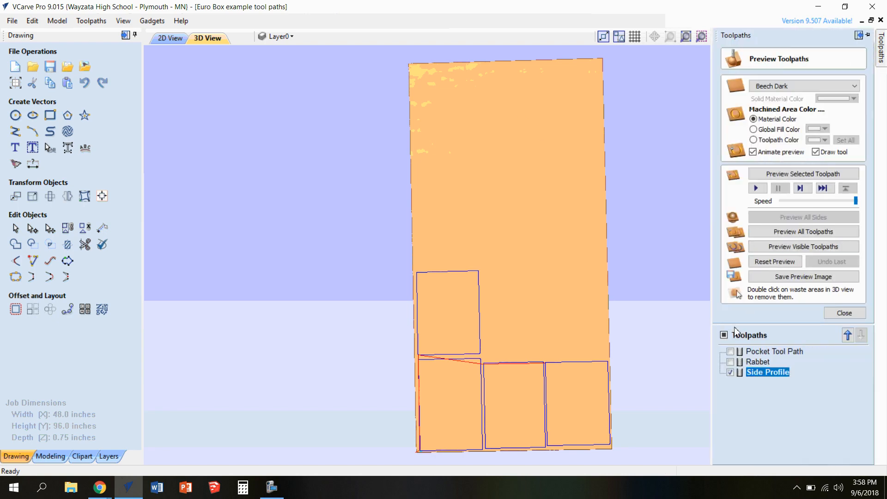
pyautogui.click(731, 362)
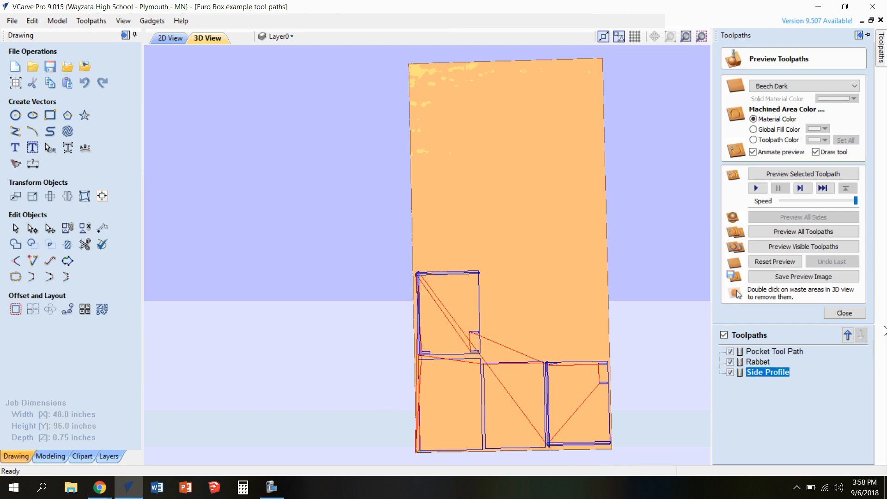
pyautogui.click(844, 313)
pyautogui.click(159, 39)
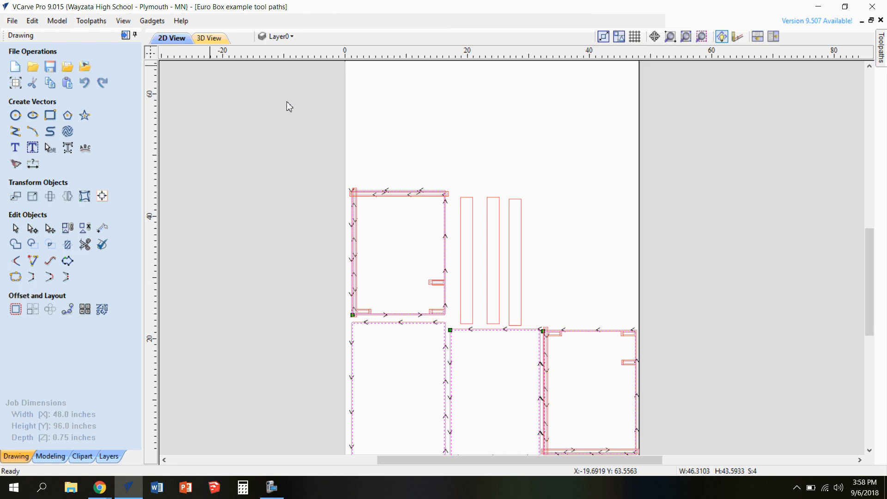
# - Nudge the first and middle narrow strips left so they sit close together beside the upper side panel
pyautogui.click(465, 228)
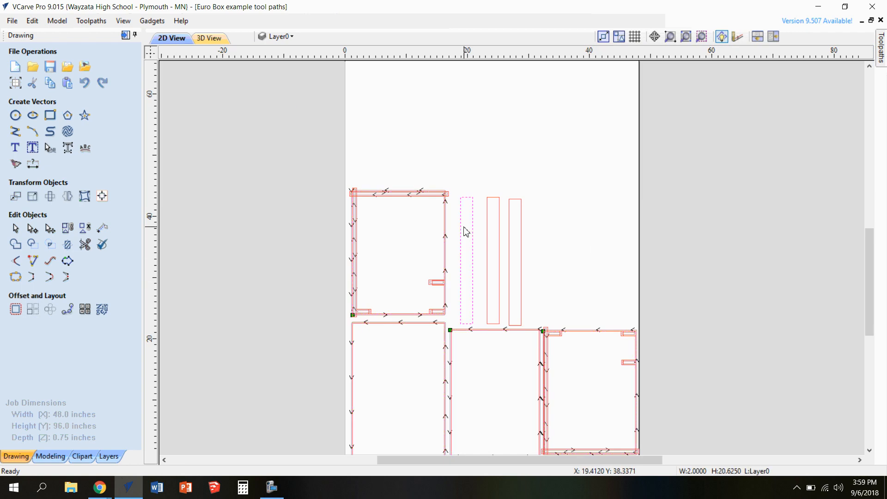
pyautogui.click(490, 232)
pyautogui.press('Left')
pyautogui.press('Left')
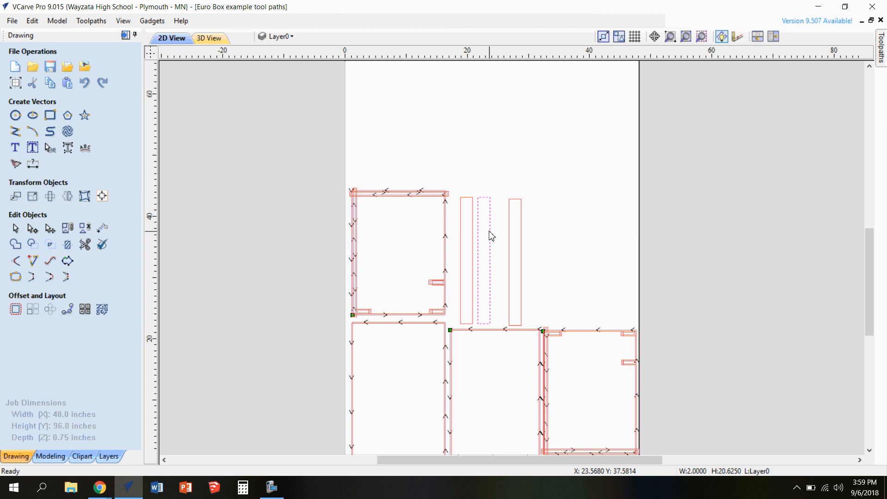
pyautogui.click(464, 239)
pyautogui.press('Left')
pyautogui.press('Left')
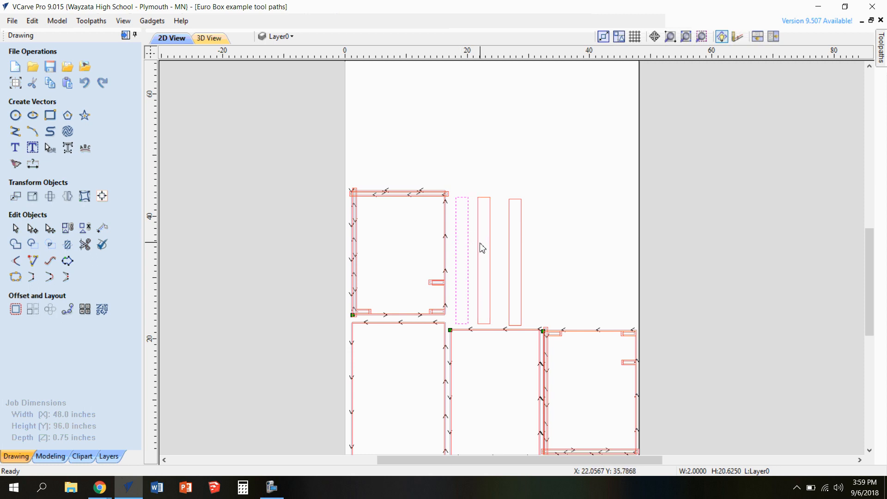
pyautogui.click(480, 245)
pyautogui.press('Left')
pyautogui.press('Left')
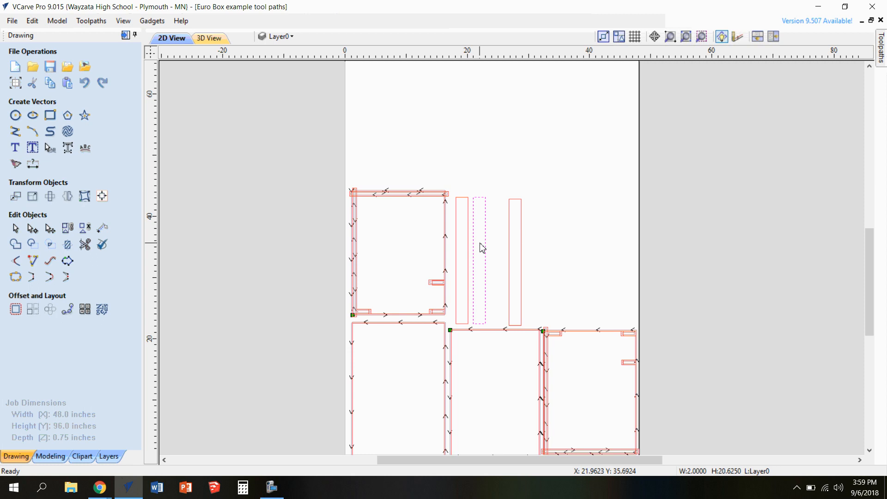
# - Nudge the rightmost narrow strip left until it sits close beside the middle strip
pyautogui.click(514, 250)
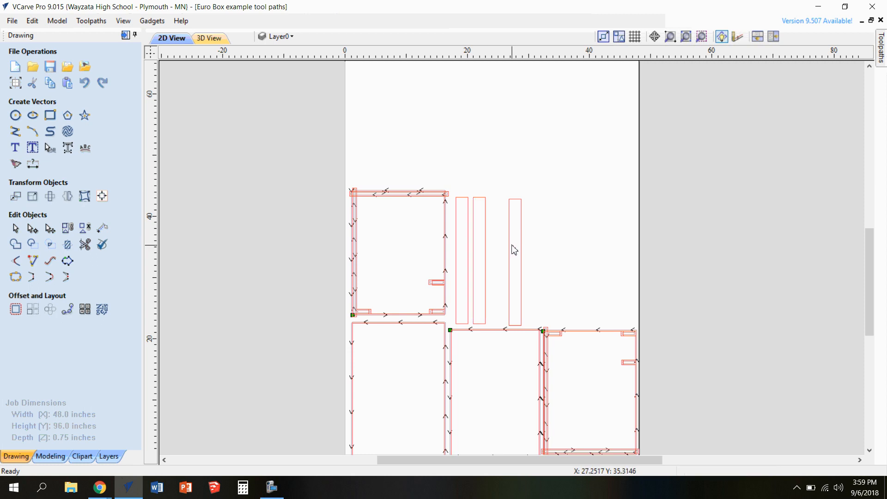
pyautogui.click(512, 251)
pyautogui.press('Left')
pyautogui.press('Left')
pyautogui.press('Left')
pyautogui.press('Left')
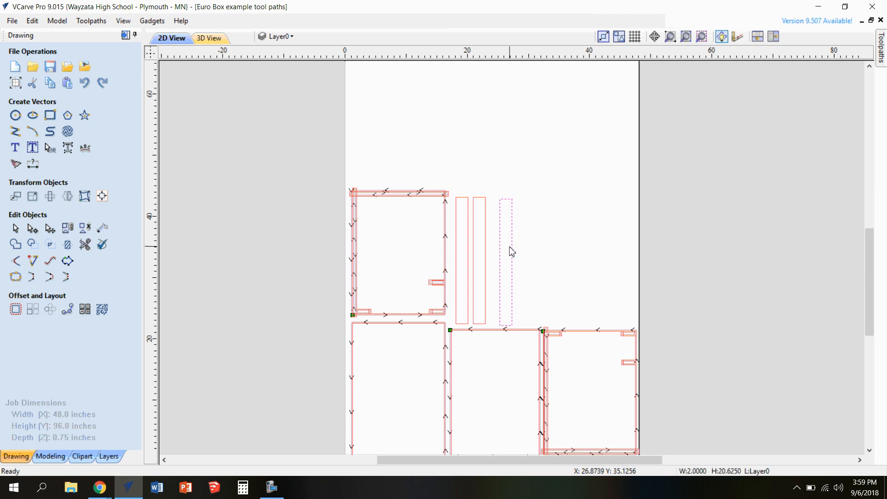
pyautogui.press('Left')
pyautogui.press('Left')
pyautogui.press('Left')
# - Select the outlines of all three narrow strips together
pyautogui.click(475, 172)
pyautogui.moveTo(450, 184); pyautogui.dragTo(515, 332)
pyautogui.click(507, 316)
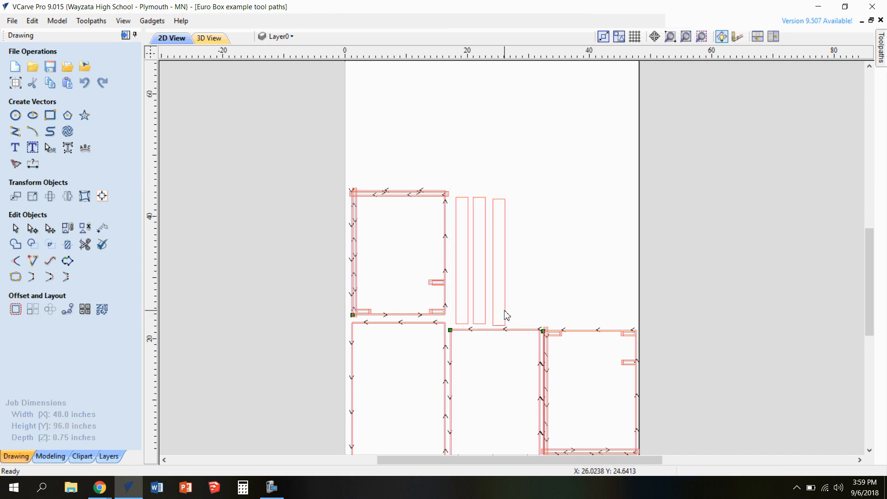
pyautogui.click(505, 311)
pyautogui.keyDown('shift'); pyautogui.click(485, 294); pyautogui.keyUp('shift')
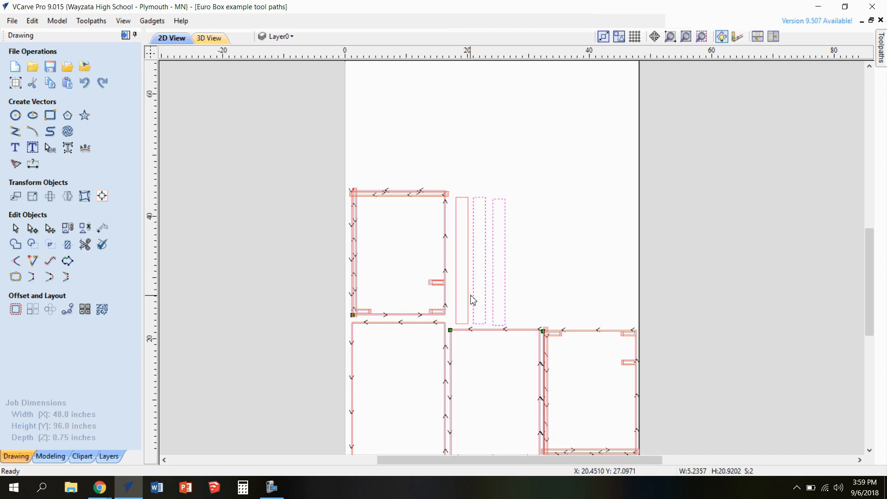
pyautogui.keyDown('shift'); pyautogui.click(468, 301); pyautogui.keyUp('shift')
# - Start a 2D profile toolpath for the three strips with End Mill (0.375 inches) as its cutter
pyautogui.click(881, 52)
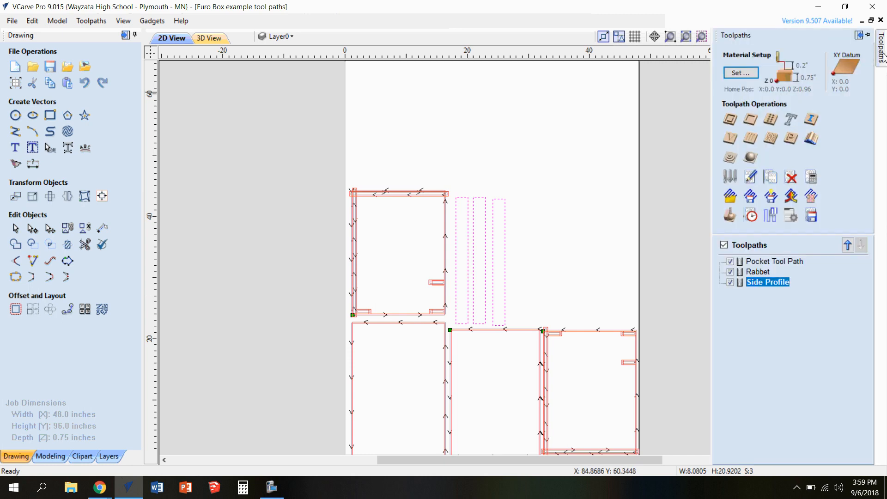
pyautogui.click(733, 123)
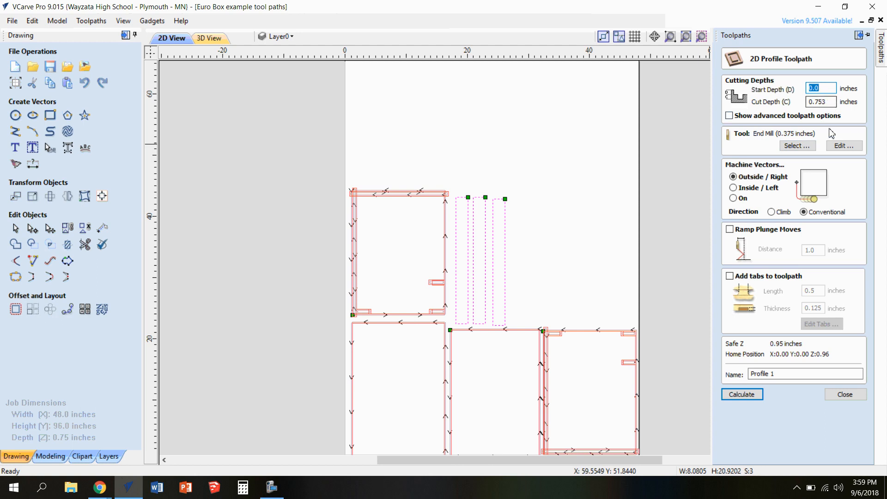
pyautogui.click(797, 146)
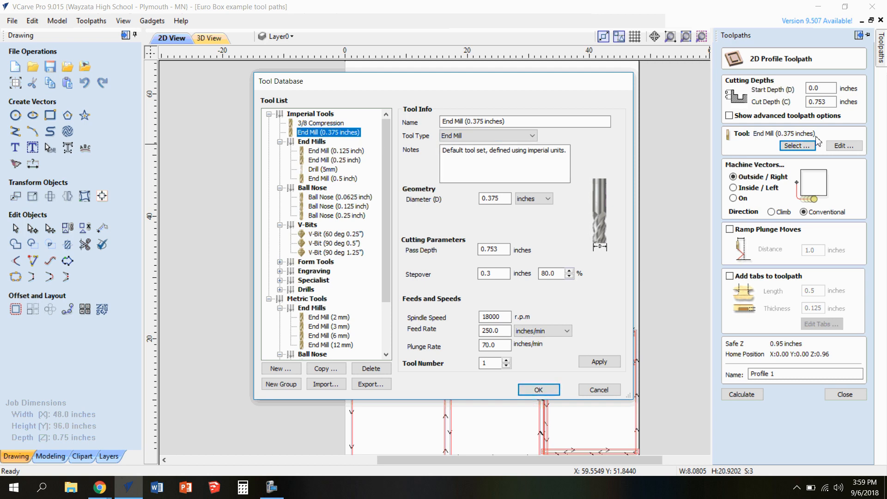
pyautogui.click(315, 116)
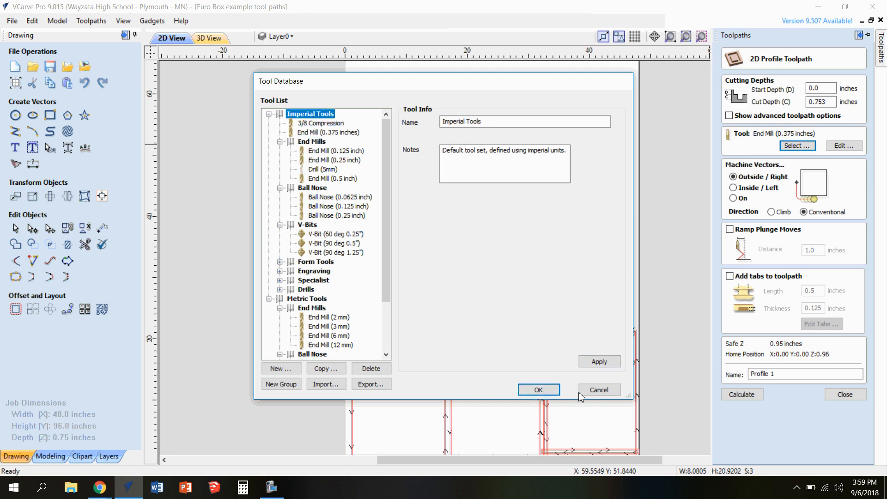
pyautogui.click(536, 389)
pyautogui.click(462, 263)
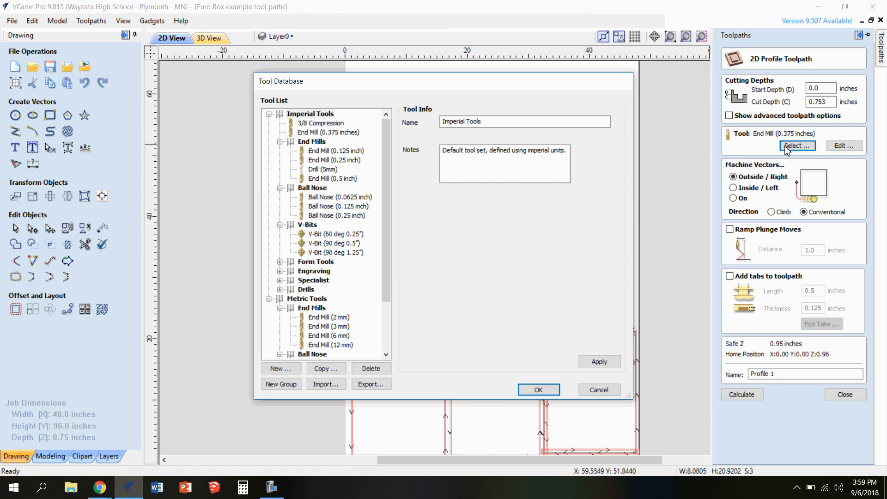
pyautogui.click(330, 132)
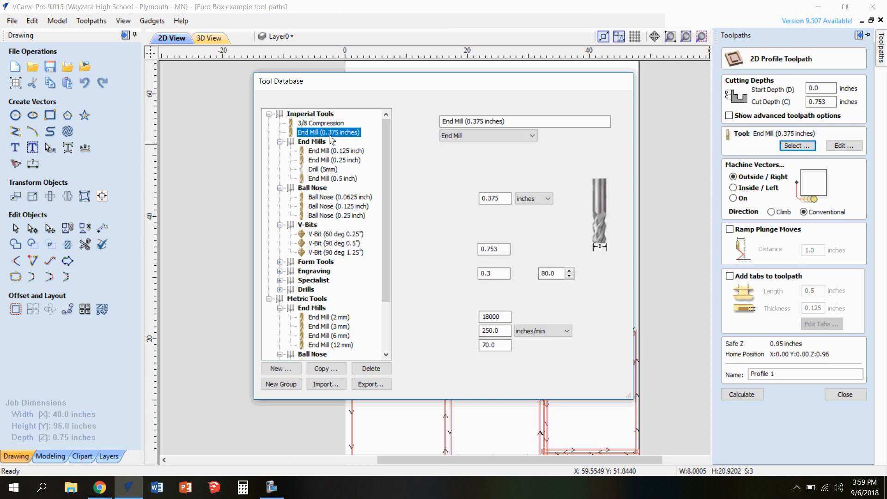
pyautogui.click(538, 389)
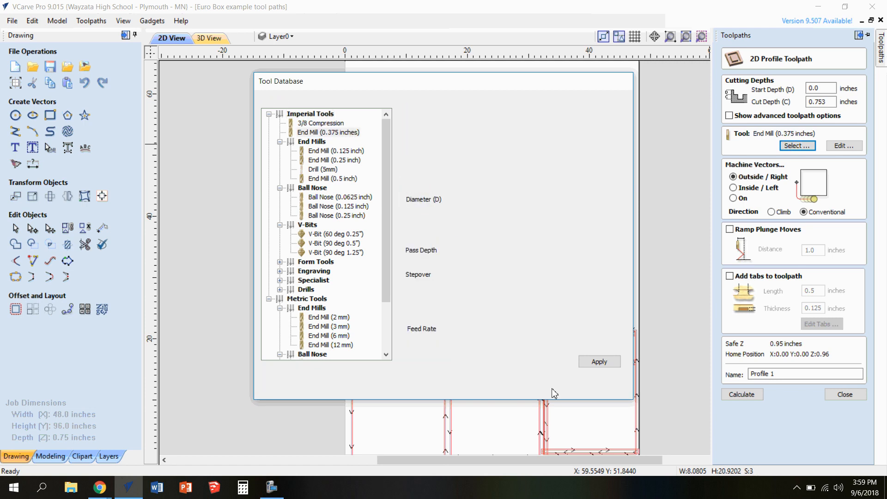
# - Enable ramp plunge moves and add tabs to the strip toolpath, using a constant number of 4 tabs per strip
pyautogui.click(729, 229)
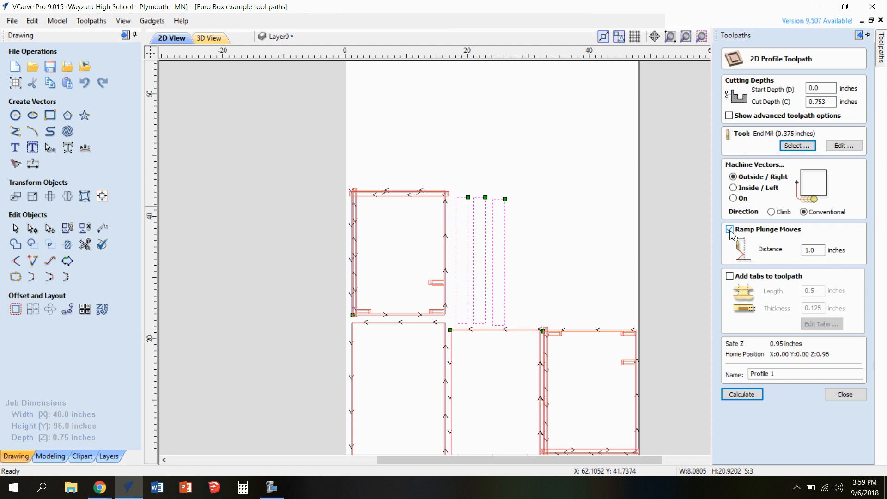
pyautogui.click(739, 277)
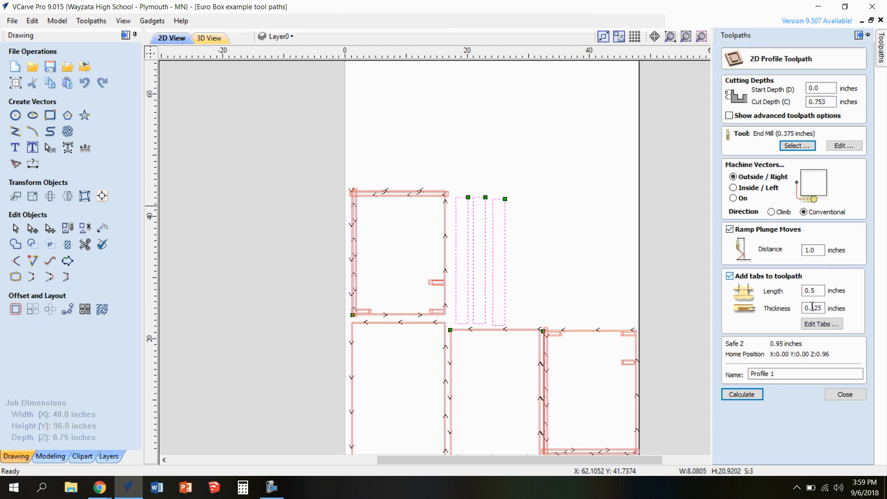
pyautogui.click(822, 323)
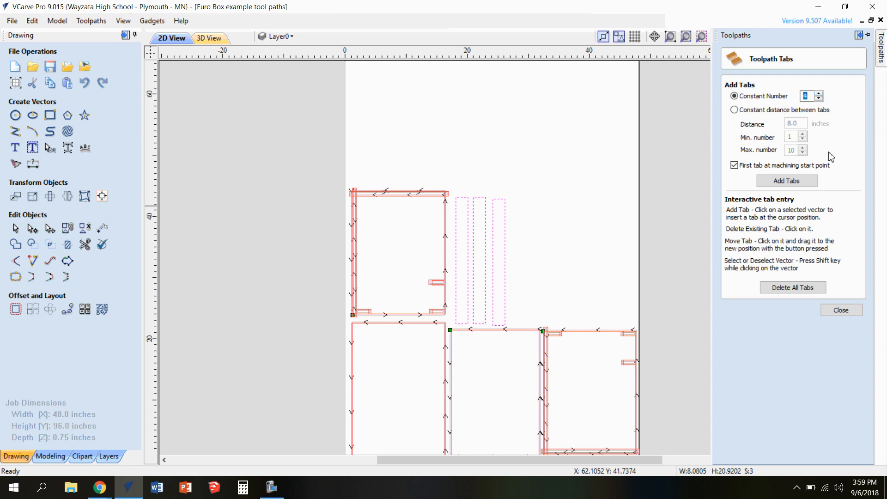
pyautogui.click(787, 181)
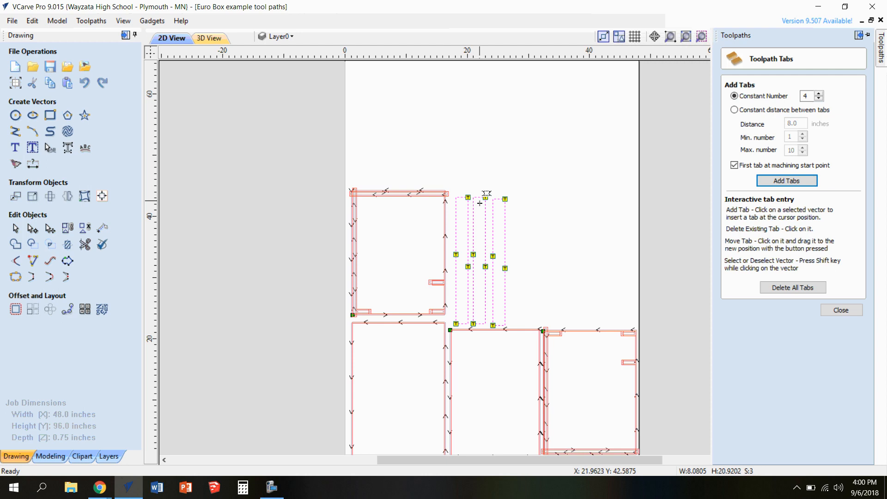
pyautogui.click(841, 310)
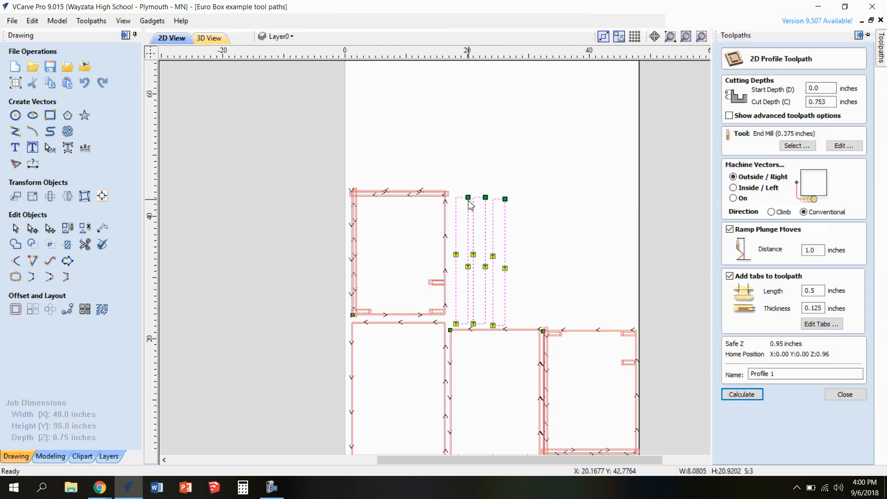
# - Leave tab editing and reselect the outlines of all three narrow strips together
pyautogui.press('Escape')
pyautogui.click(471, 207)
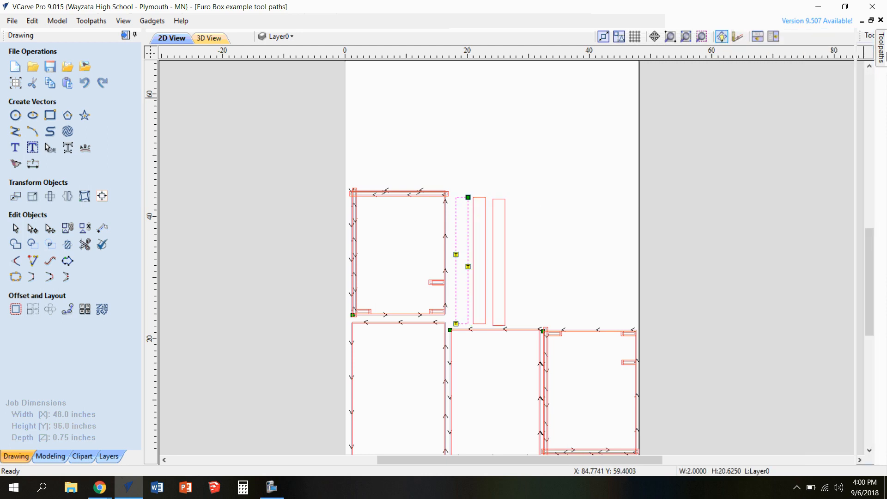
pyautogui.click(881, 46)
pyautogui.click(486, 215)
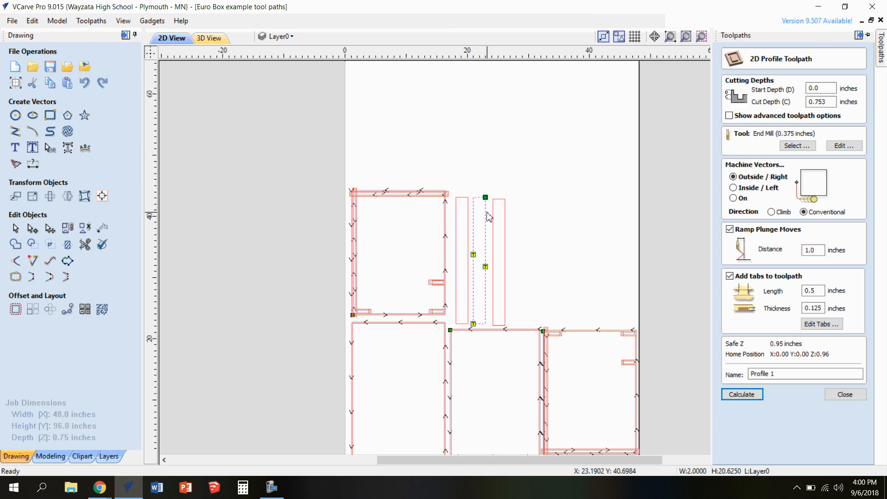
pyautogui.keyDown('shift'); pyautogui.click(505, 226); pyautogui.keyUp('shift')
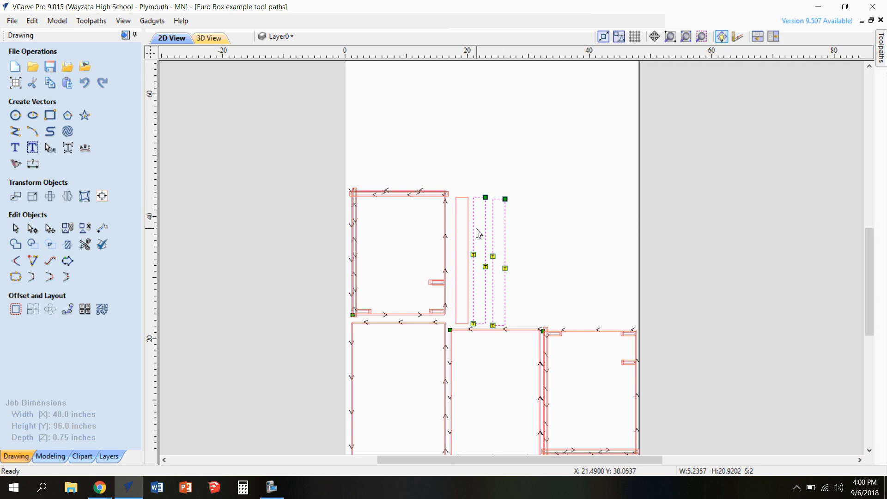
pyautogui.keyDown('shift'); pyautogui.click(456, 234); pyautogui.keyUp('shift')
# - Set the strip toolpath's tabs to a thickness of 0.0625 inches and a length of 0.25 inches
pyautogui.click(881, 42)
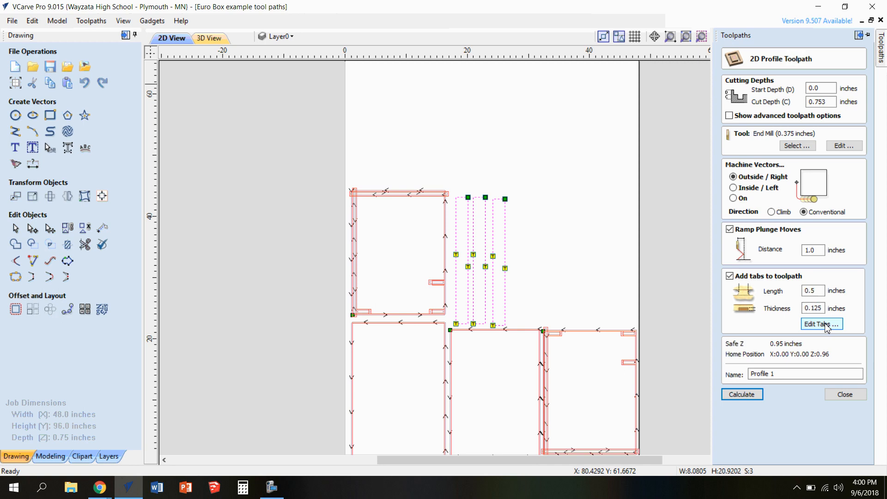
pyautogui.doubleClick(821, 308)
pyautogui.press('BackSpace')
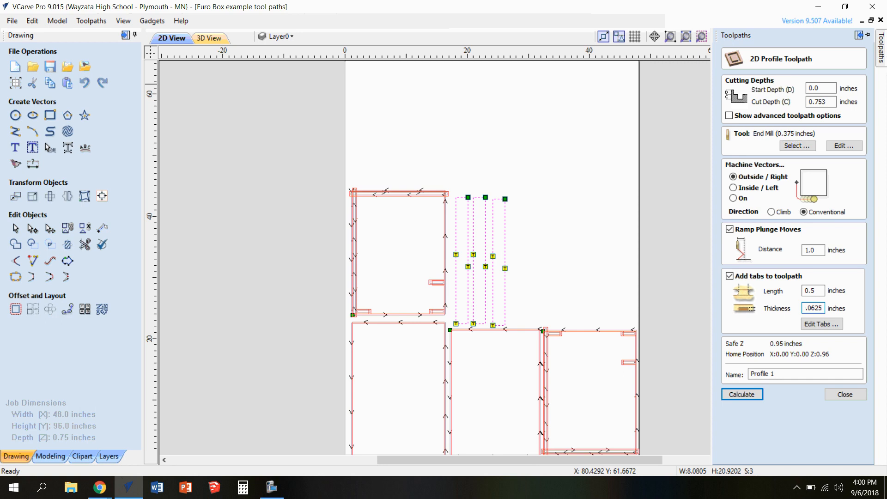
pyautogui.click(812, 290)
# - Reposition the tabs on the rightmost and middle strips so each long side has one near both ends, clear of the corners
pyautogui.click(837, 326)
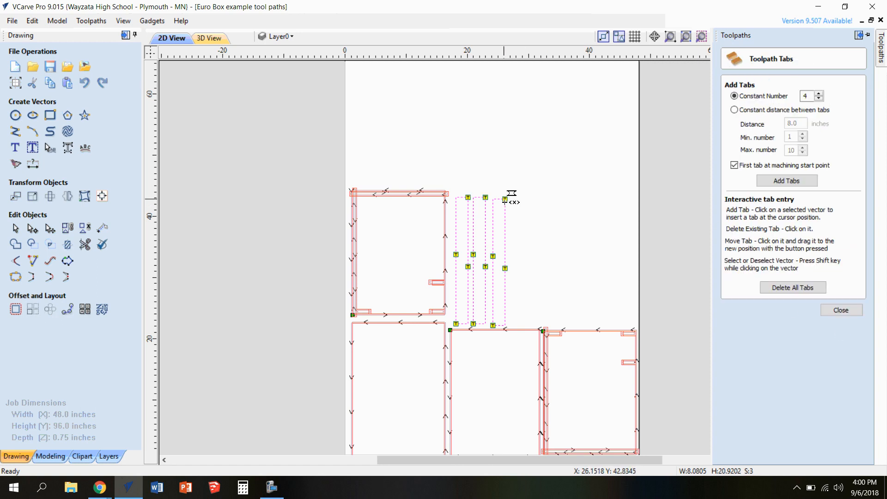
pyautogui.moveTo(505, 199); pyautogui.dragTo(505, 217)
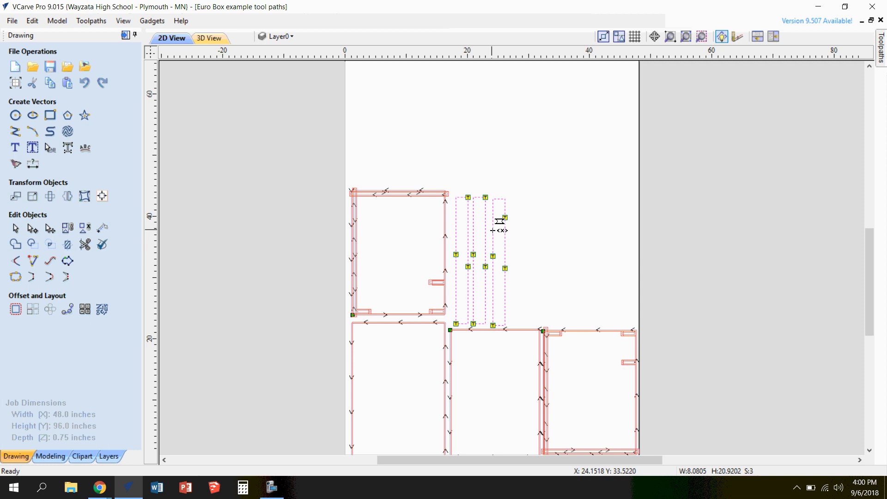
pyautogui.moveTo(493, 230); pyautogui.dragTo(493, 214)
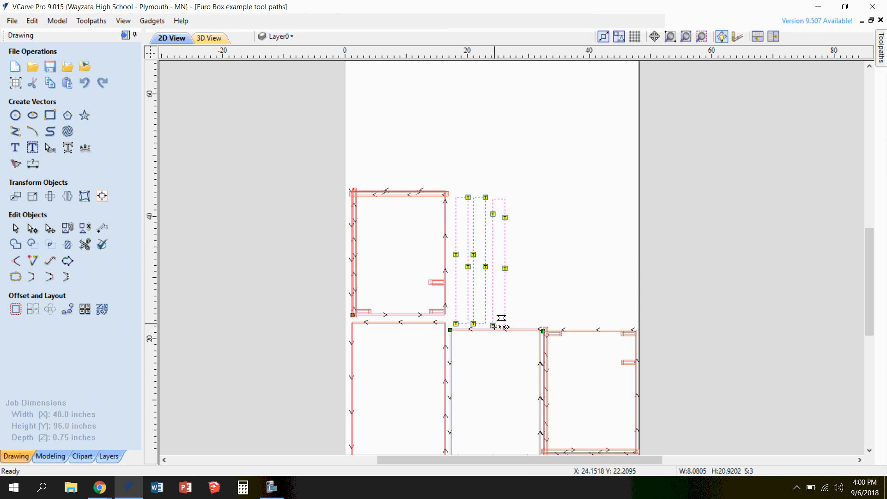
pyautogui.moveTo(493, 326); pyautogui.dragTo(493, 314)
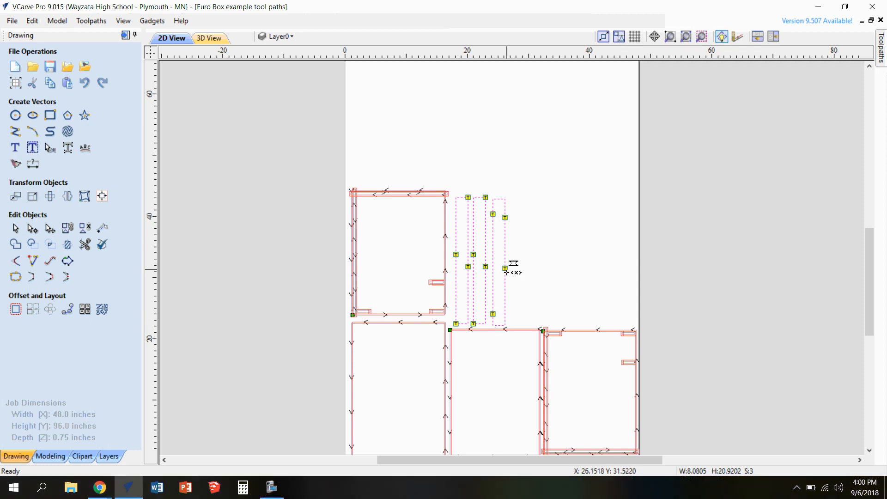
pyautogui.moveTo(506, 271); pyautogui.dragTo(506, 319)
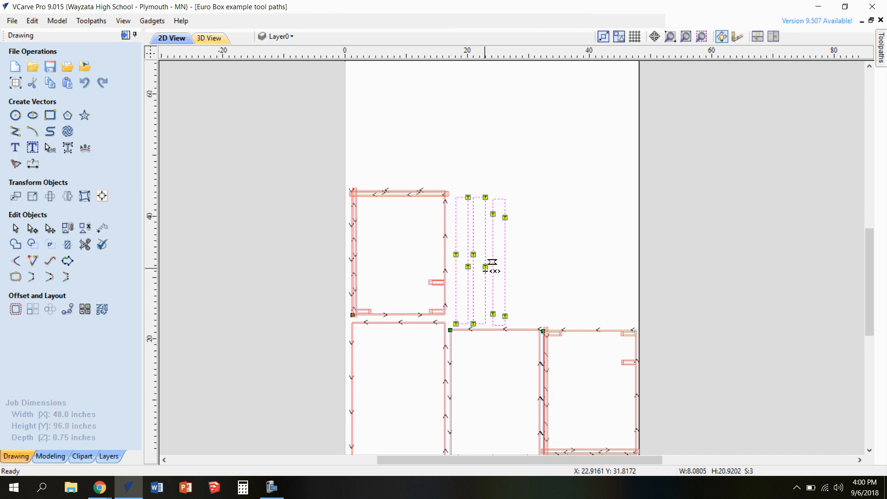
pyautogui.moveTo(484, 270); pyautogui.dragTo(473, 313)
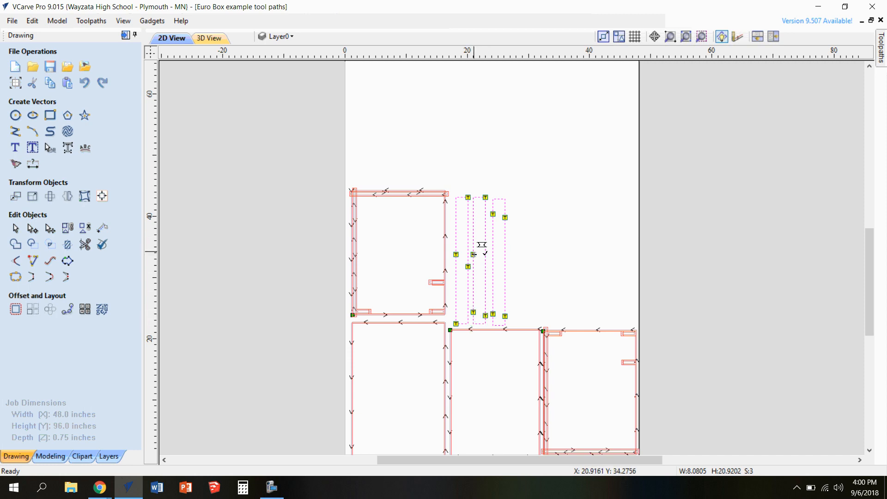
pyautogui.moveTo(473, 253); pyautogui.dragTo(485, 211)
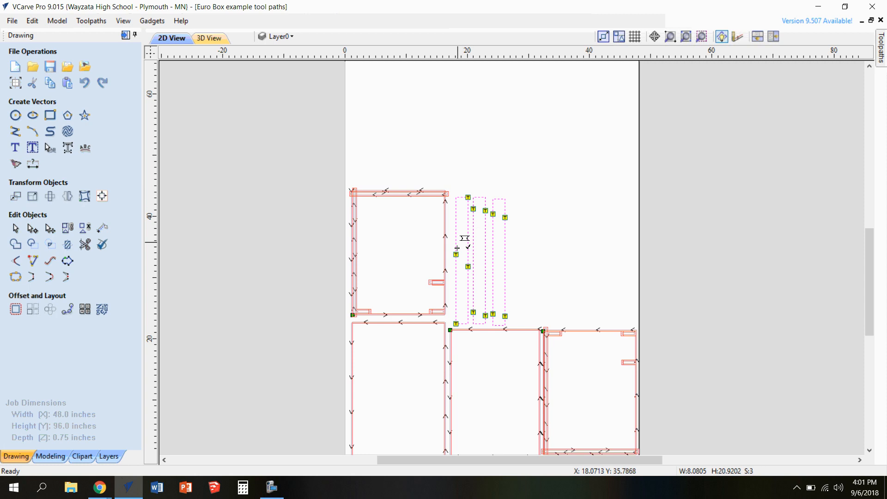
# - Move the leftmost strip's outer tabs up, add a tab near the top of its inner long side, and finish tab editing
pyautogui.moveTo(457, 252); pyautogui.dragTo(461, 239)
pyautogui.click(456, 237)
pyautogui.press('Left')
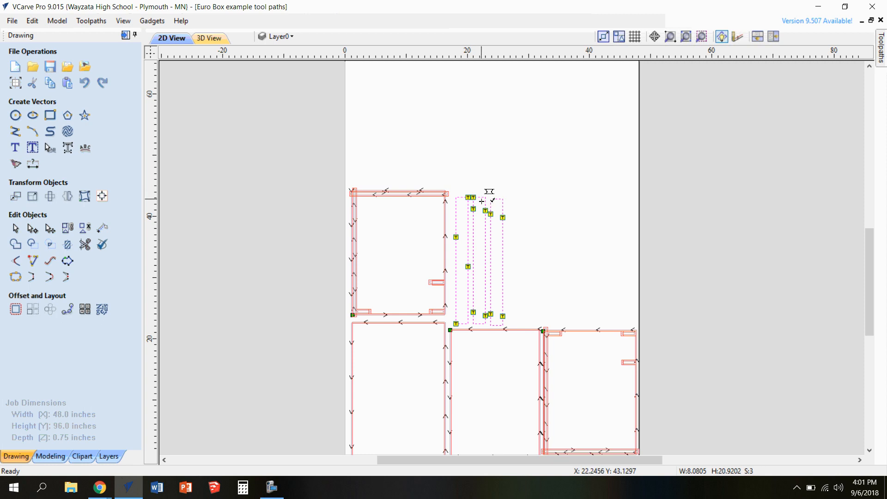
pyautogui.click(468, 223)
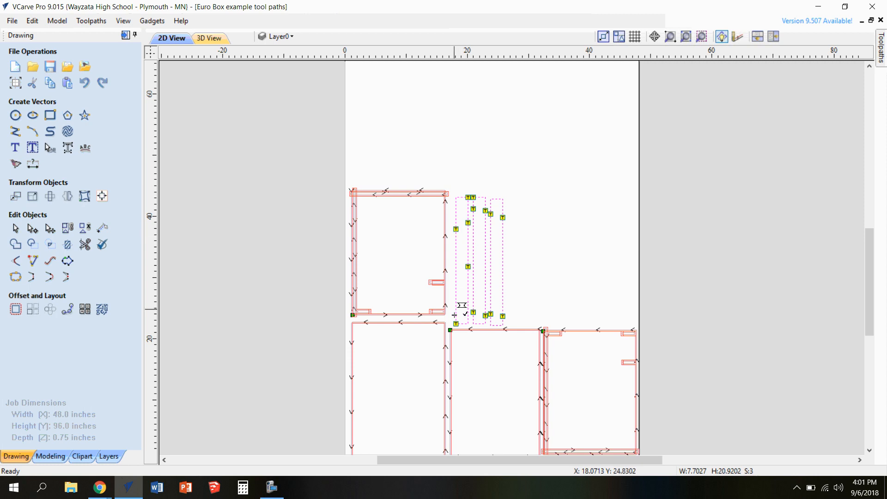
pyautogui.moveTo(455, 313); pyautogui.dragTo(456, 303)
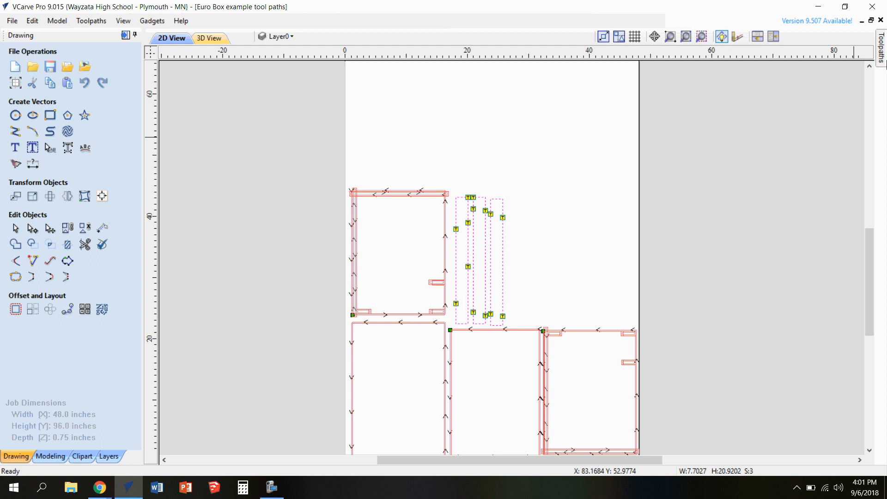
pyautogui.moveTo(881, 49)
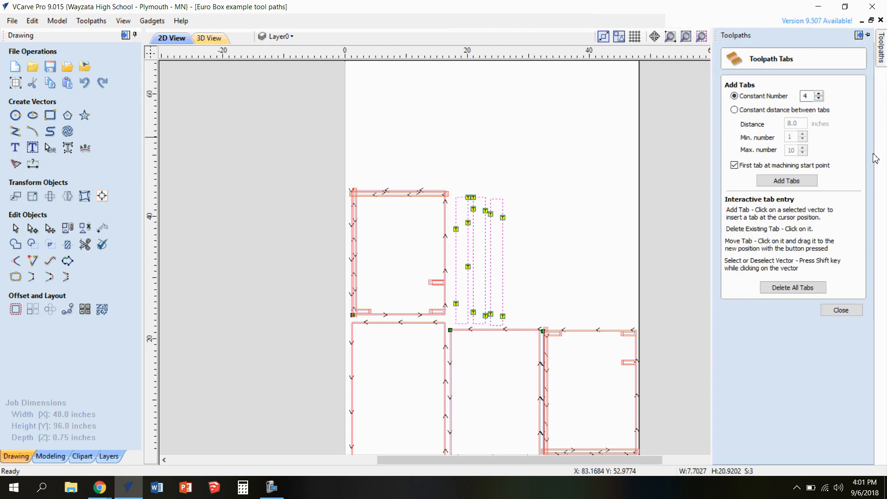
pyautogui.click(841, 310)
# - Name the profile toolpath "stringers" and calculate it for the leftmost strip only, accepting the cut through the material
pyautogui.click(474, 198)
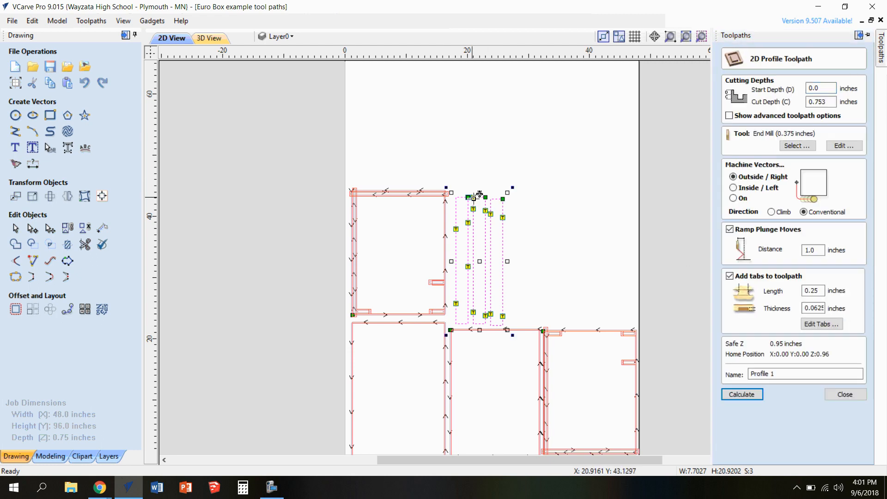
pyautogui.click(486, 170)
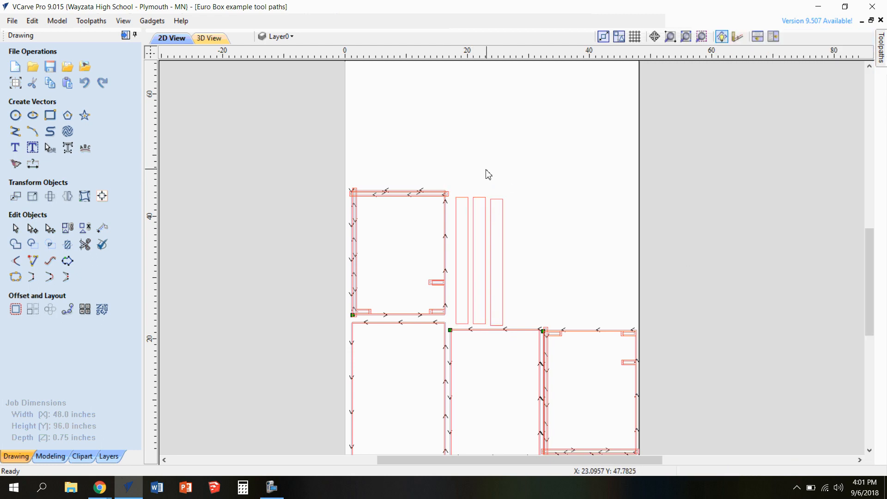
pyautogui.click(469, 213)
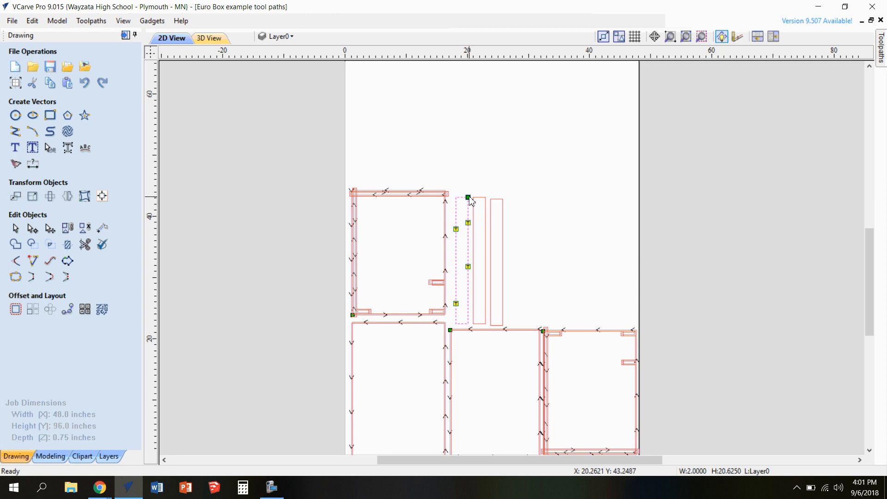
pyautogui.click(468, 197)
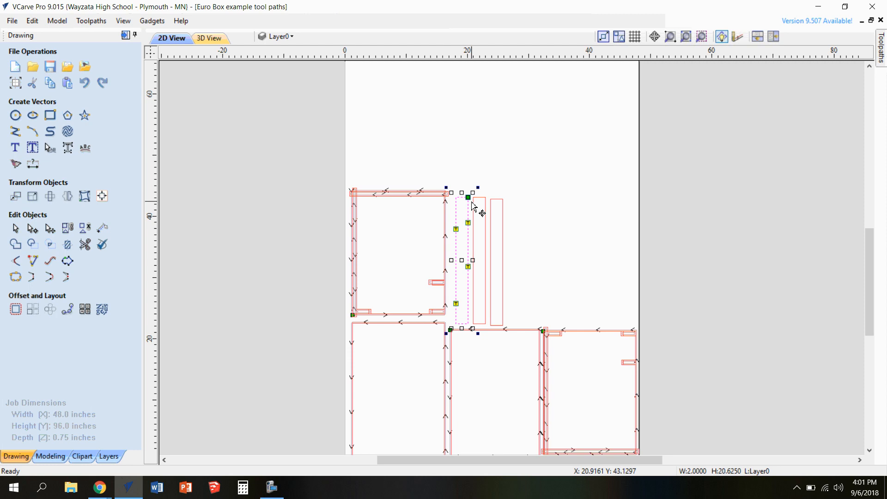
pyautogui.click(881, 46)
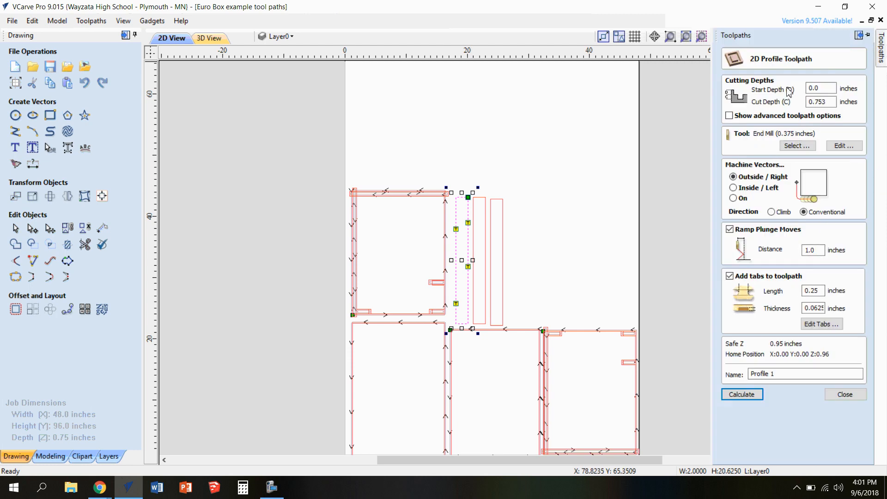
pyautogui.click(759, 373)
pyautogui.write('stringers')
pyautogui.click(743, 394)
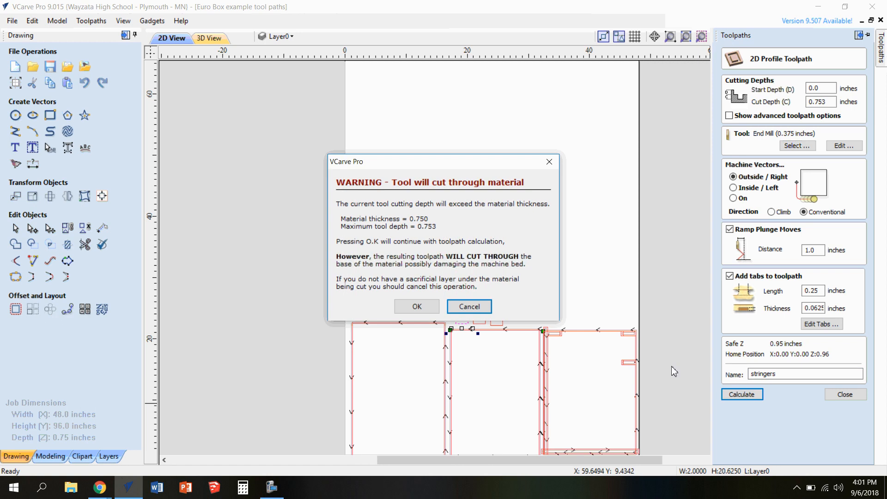
pyautogui.click(417, 306)
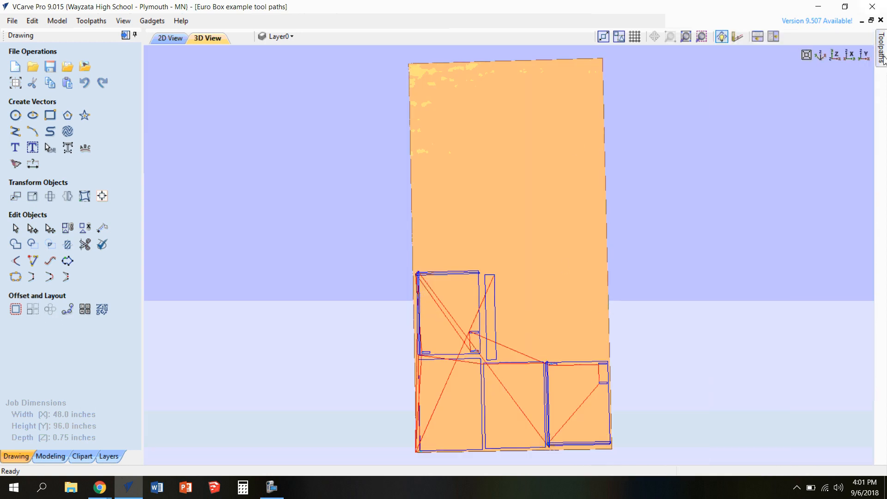
# - Reopen the stringers toolpath, include the middle and rightmost strips, and recalculate it with the cut through the material accepted
pyautogui.moveTo(878, 66)
pyautogui.doubleClick(764, 386)
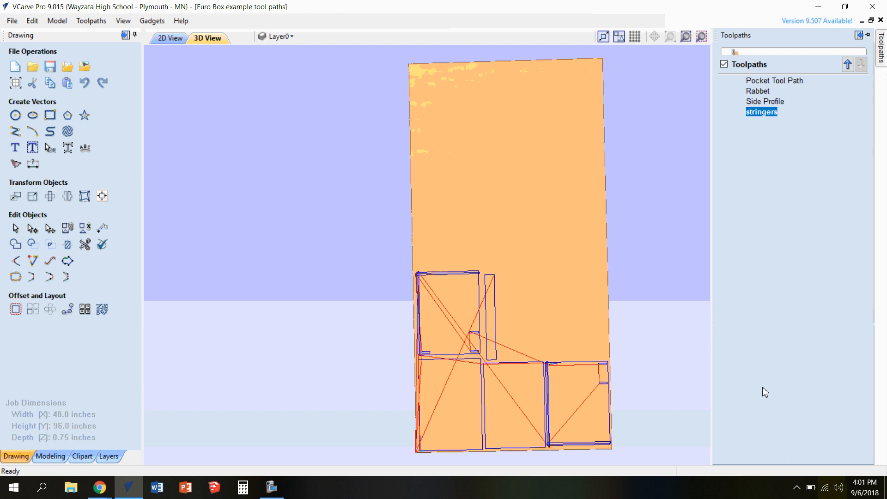
pyautogui.click(171, 38)
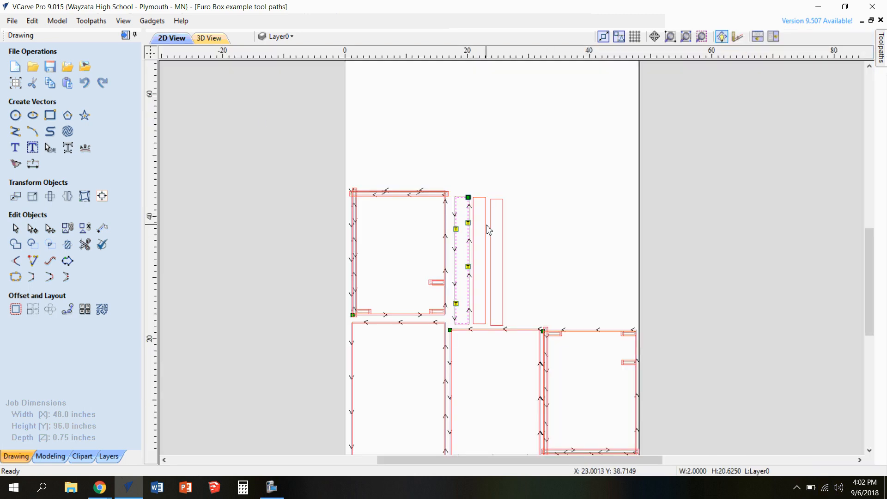
pyautogui.keyDown('shift'); pyautogui.click(486, 230); pyautogui.keyUp('shift')
pyautogui.keyDown('shift'); pyautogui.click(503, 230); pyautogui.keyUp('shift')
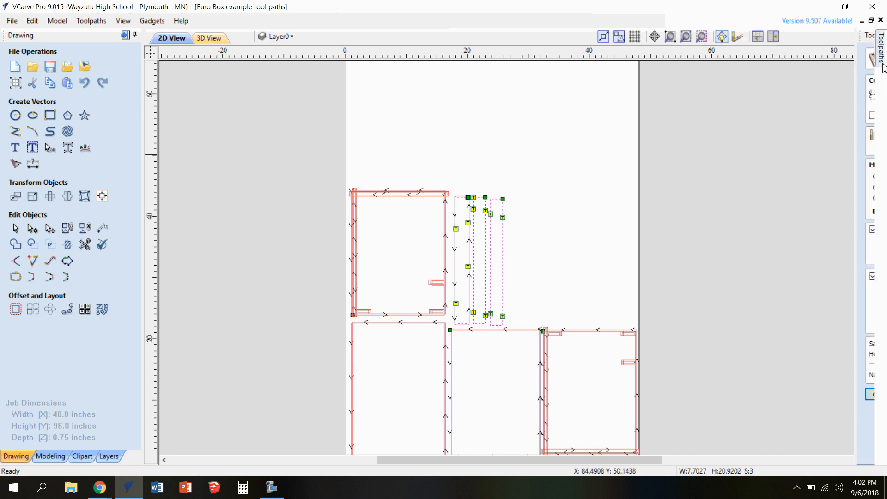
pyautogui.moveTo(882, 64)
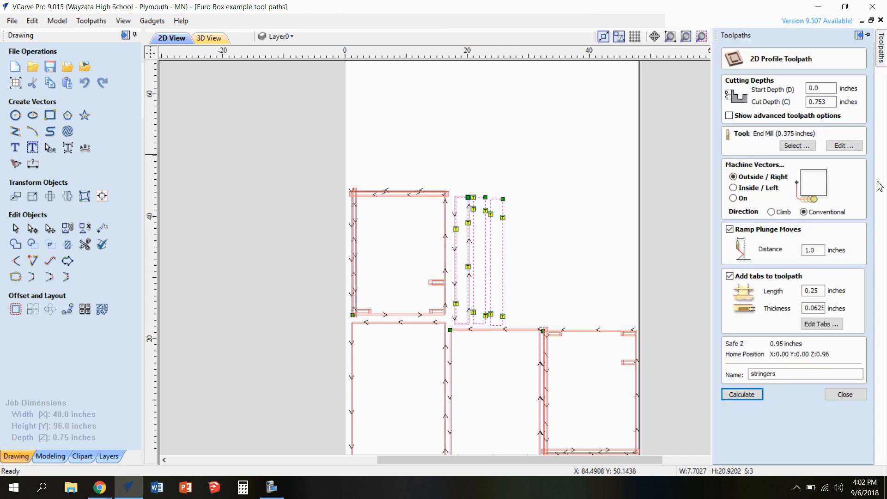
pyautogui.click(746, 396)
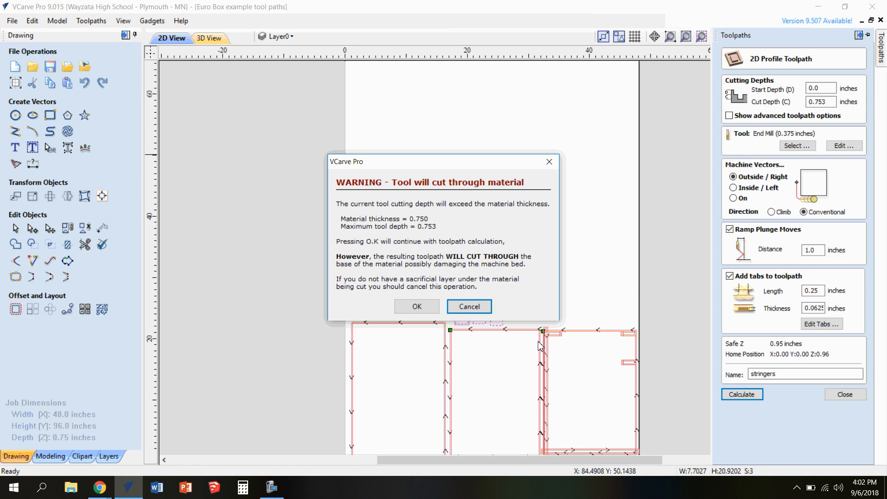
pyautogui.click(409, 306)
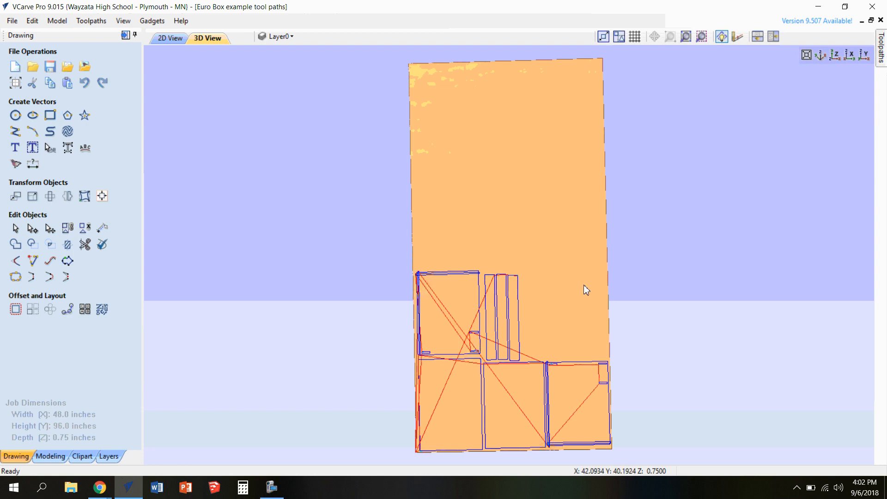
# - Preview all toolpaths as an animation at the slowest speed
pyautogui.click(881, 46)
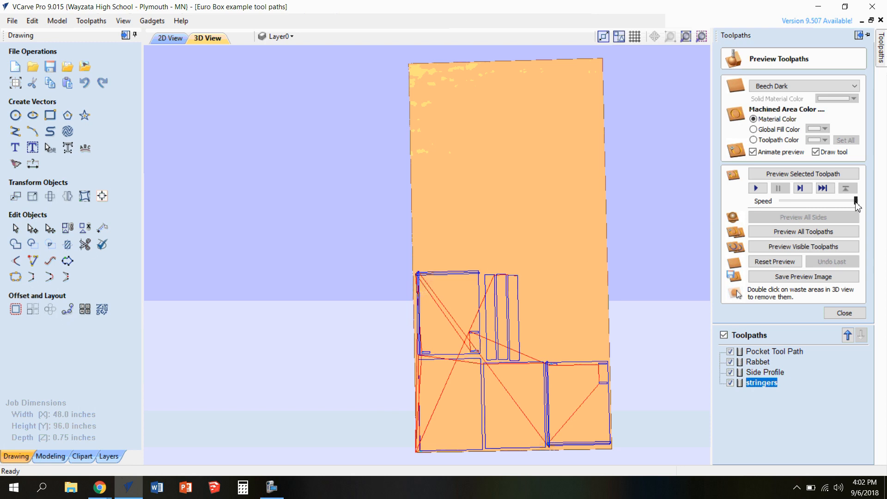
pyautogui.moveTo(856, 203); pyautogui.dragTo(775, 207)
pyautogui.click(779, 237)
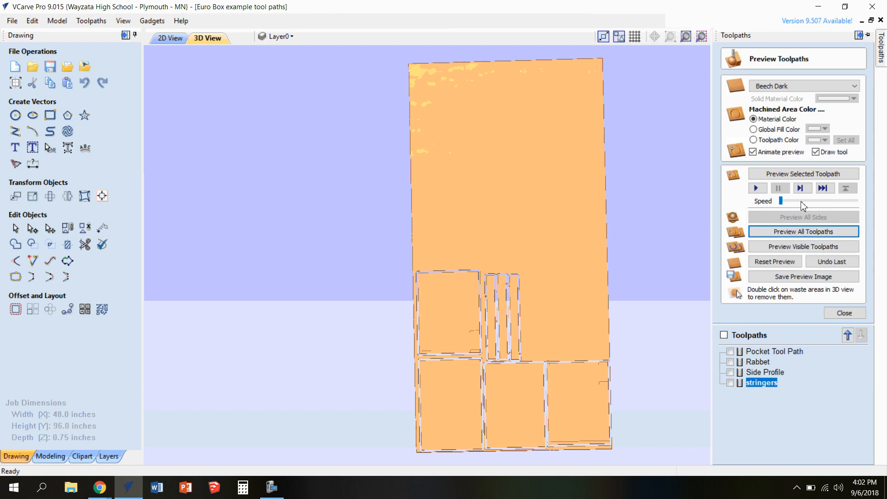
# - Make all four toolpaths visible, leave the preview and open the toolpath saving settings
pyautogui.click(724, 335)
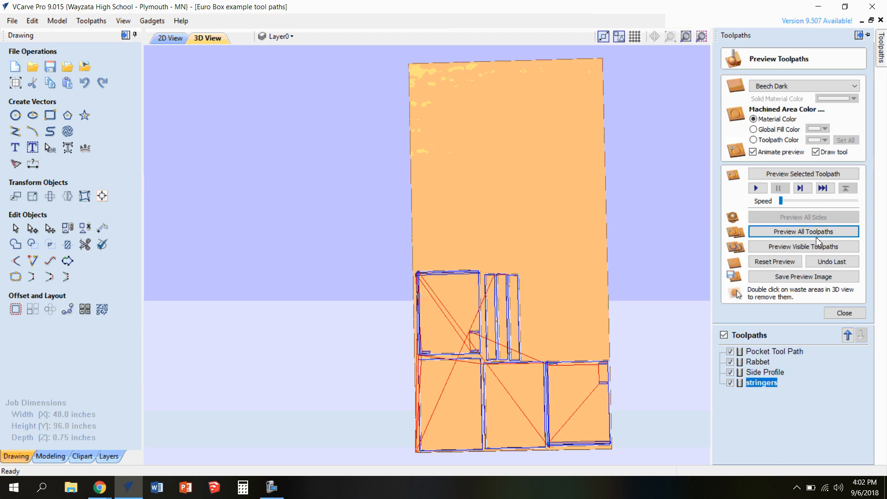
pyautogui.click(845, 312)
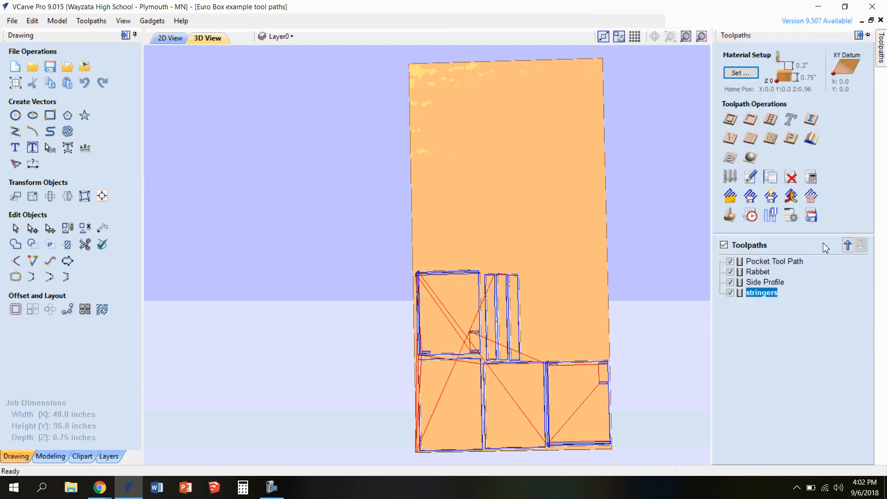
pyautogui.click(811, 216)
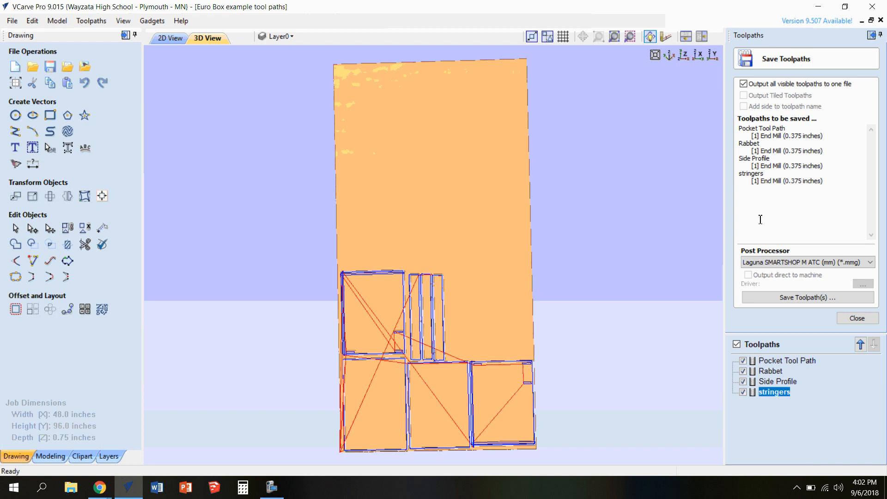
# - Save the combined toolpaths as "Euro Box example tool paths" in Laguna SMARTSHOP M ATC (mm) format in the Woods 2 "Euro Box Example" folder
pyautogui.click(817, 298)
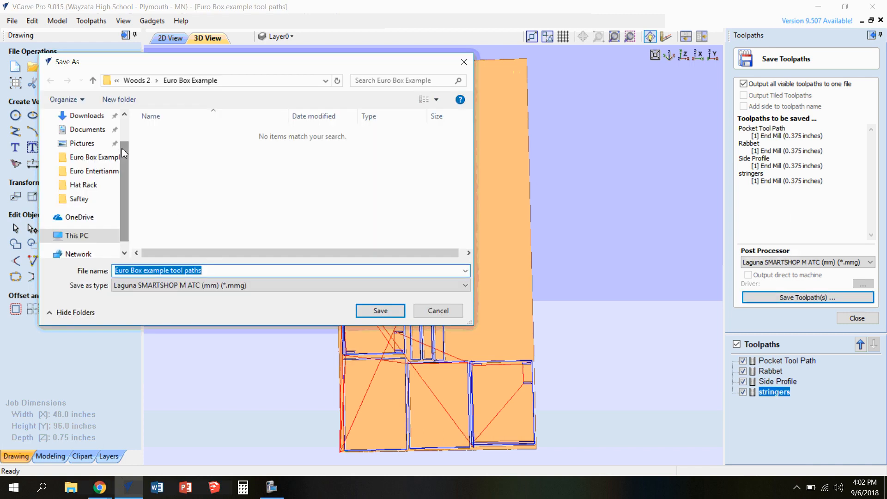
pyautogui.moveTo(123, 153); pyautogui.dragTo(124, 160)
pyautogui.click(82, 223)
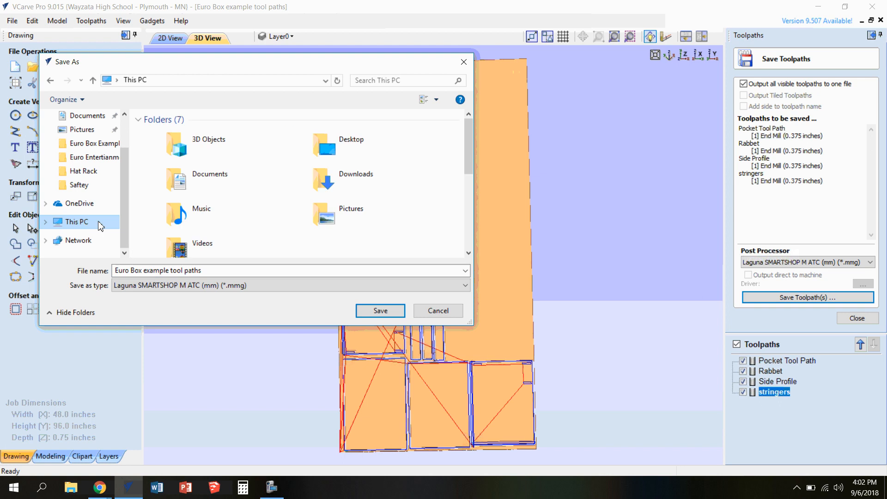
pyautogui.scroll(-3, 247, 212)
pyautogui.scroll(-1, 198, 229)
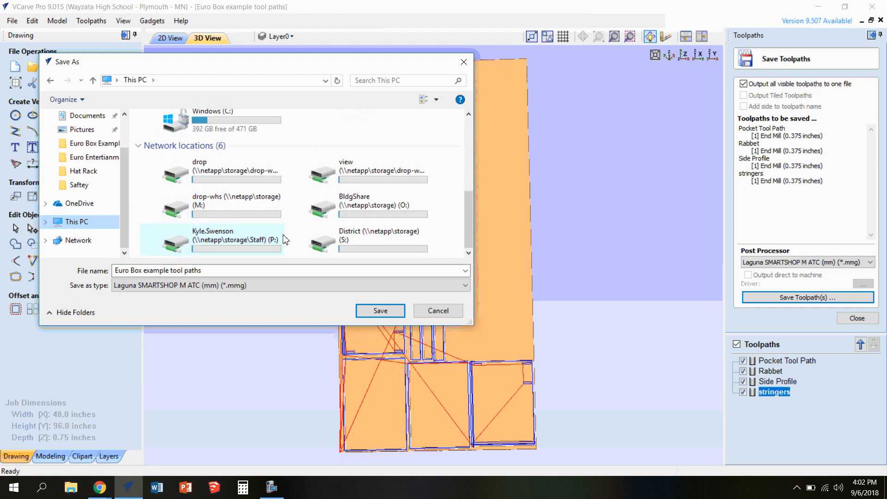
pyautogui.doubleClick(291, 245)
pyautogui.scroll(-10, 210, 184)
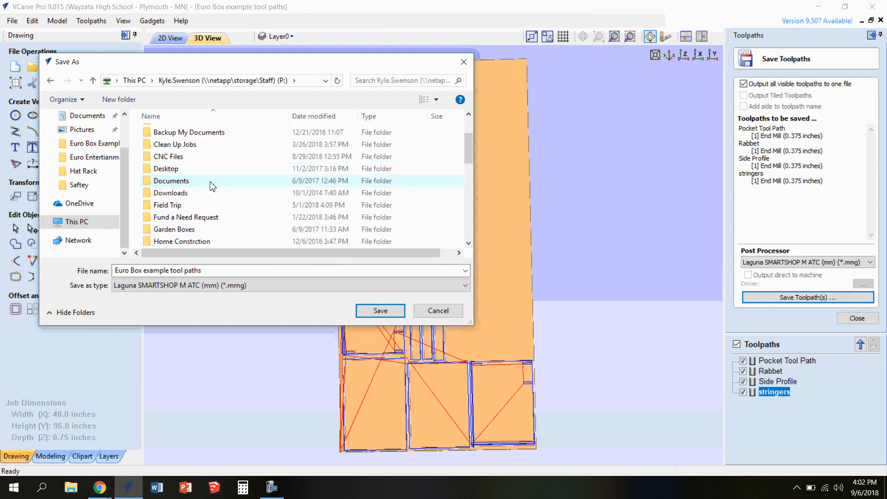
pyautogui.scroll(-2, 200, 216)
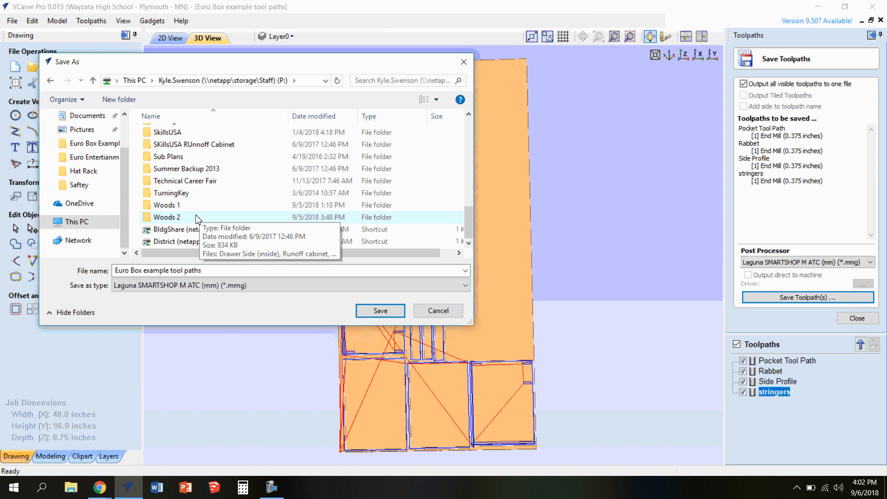
pyautogui.doubleClick(200, 217)
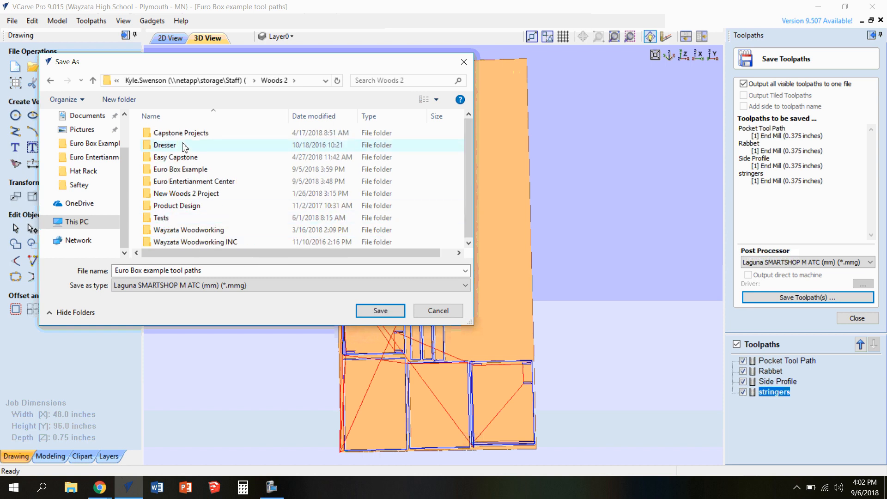
pyautogui.doubleClick(193, 170)
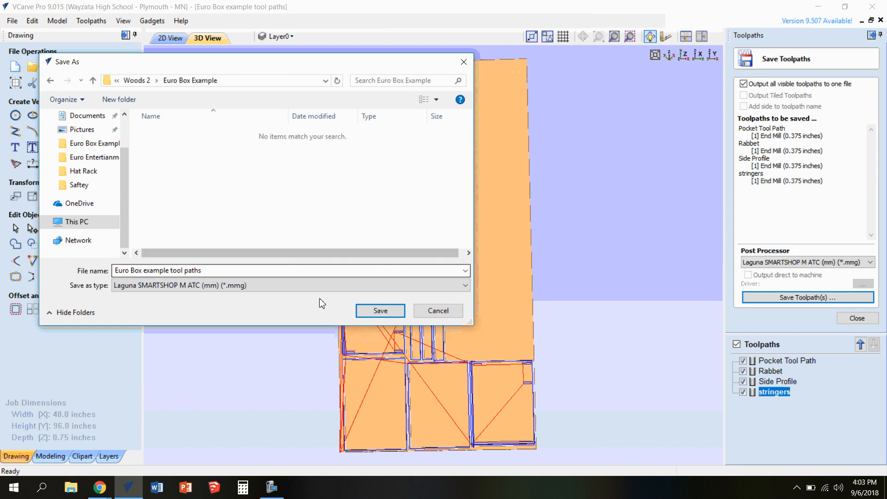
pyautogui.click(380, 311)
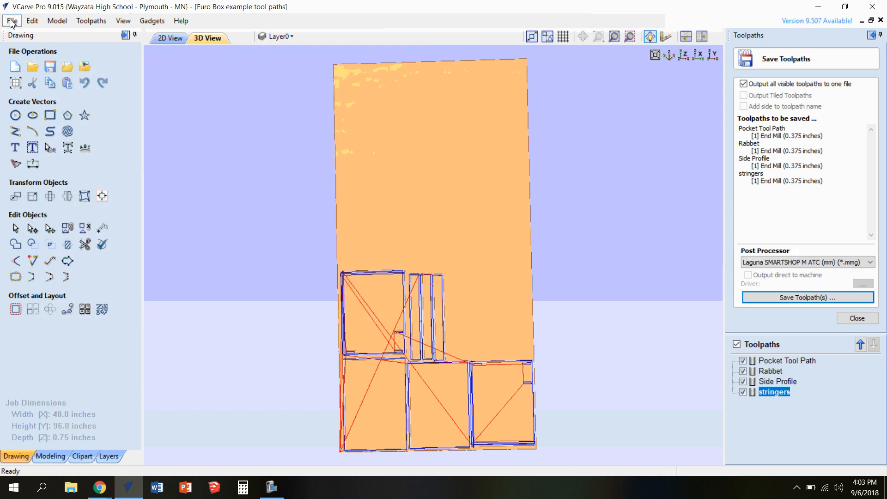
# - Save the project as "Euro Box example tool paths" in VCarve format, replacing the existing file in the "Euro Box Example" folder
pyautogui.click(12, 21)
pyautogui.click(20, 83)
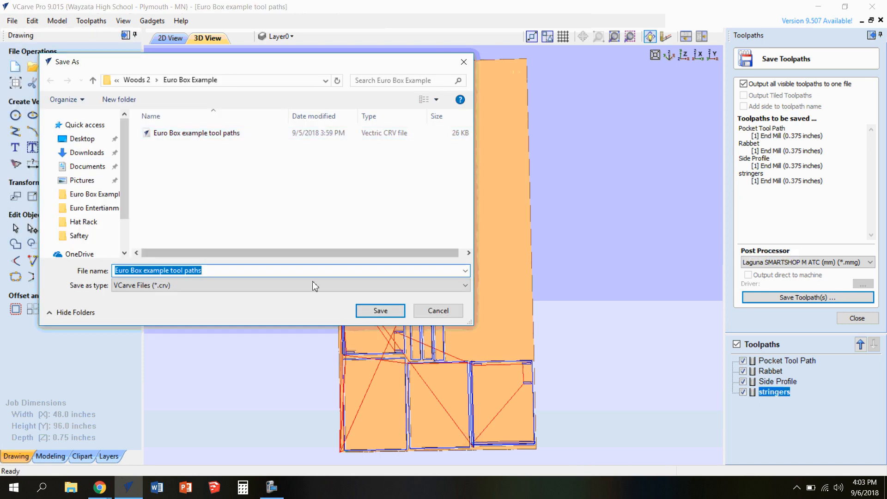
pyautogui.click(366, 313)
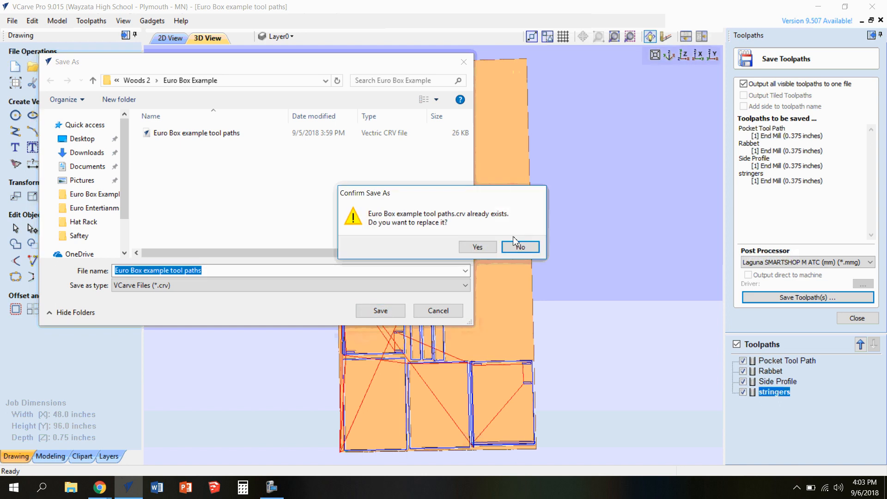
pyautogui.click(478, 248)
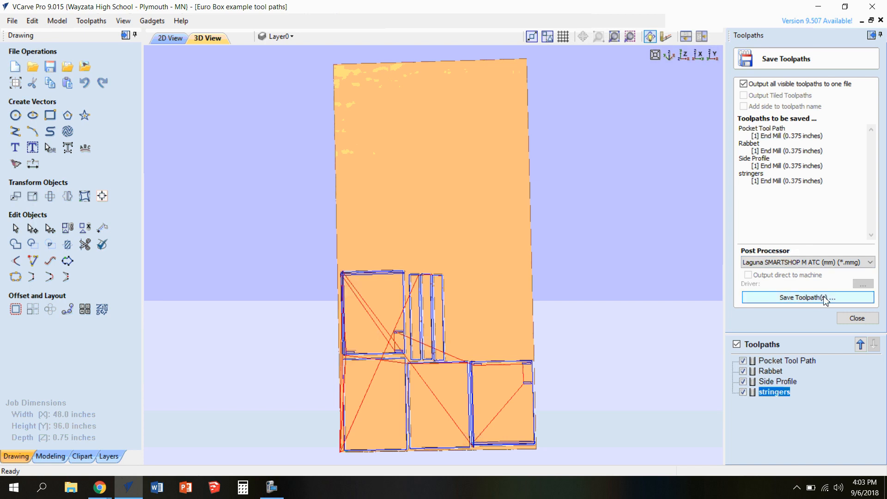
pyautogui.click(272, 487)
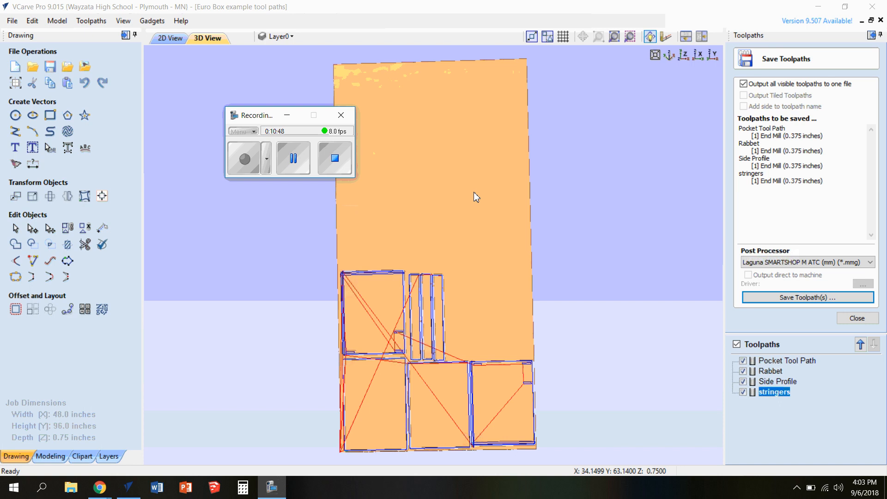
# - Save the combined toolpaths to the USB drive (D:) as "KLS1" in Laguna SMARTSHOP M ATC (mm) format
pyautogui.click(837, 299)
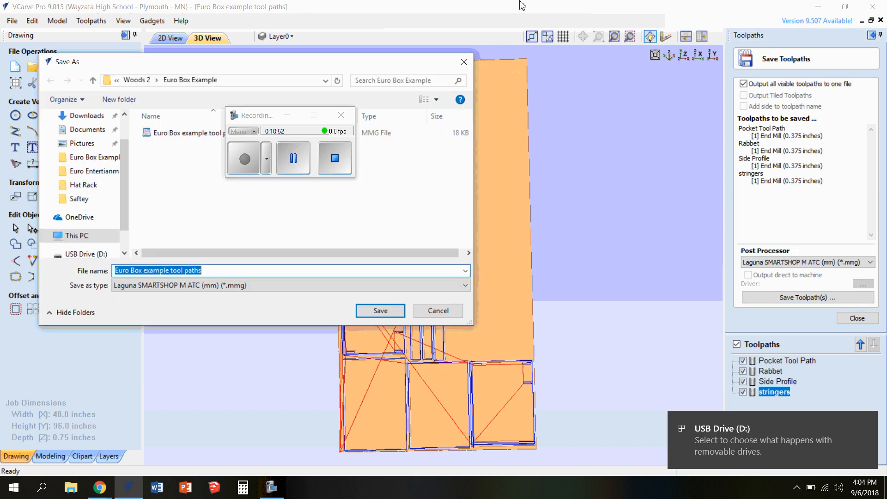
pyautogui.click(287, 115)
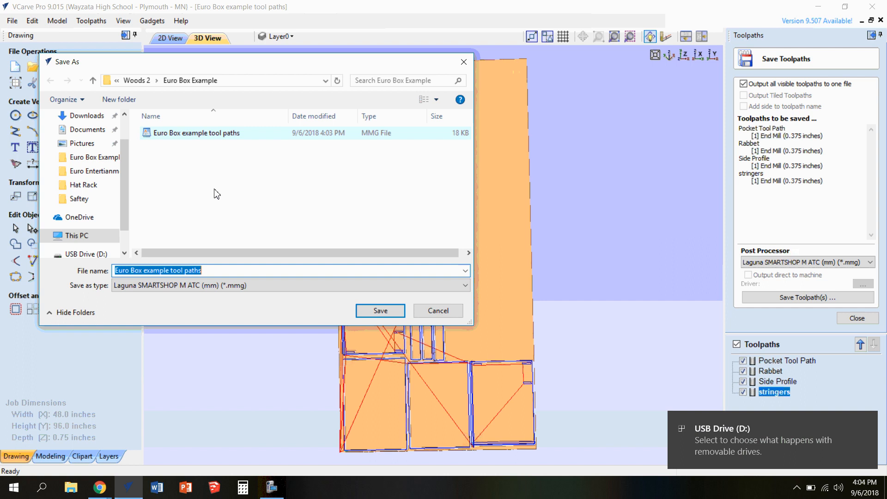
pyautogui.click(92, 253)
pyautogui.click(214, 275)
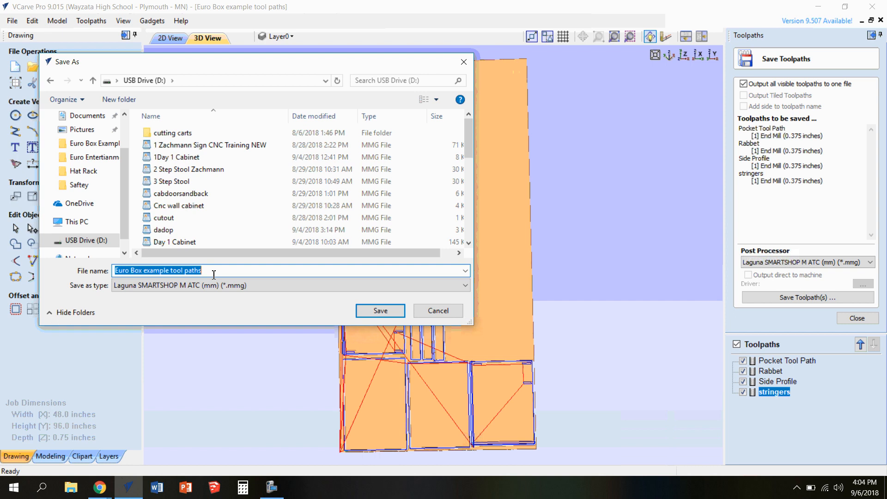
pyautogui.write('KLS1')
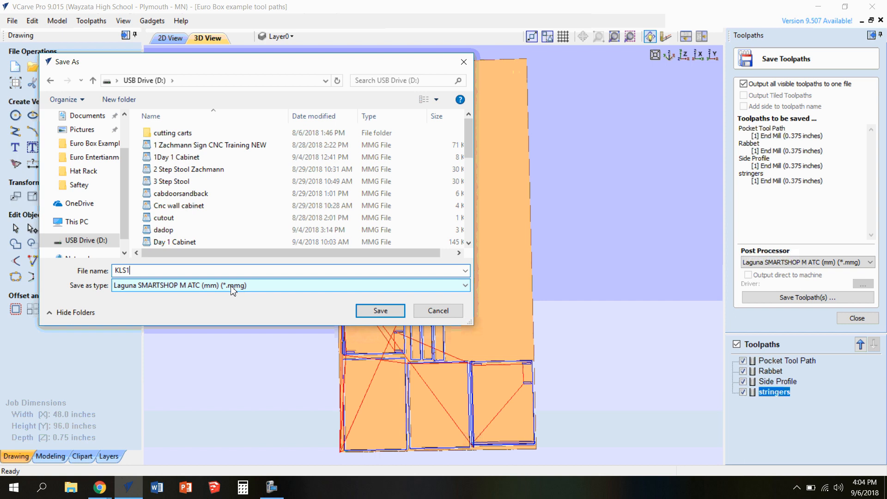
pyautogui.click(379, 311)
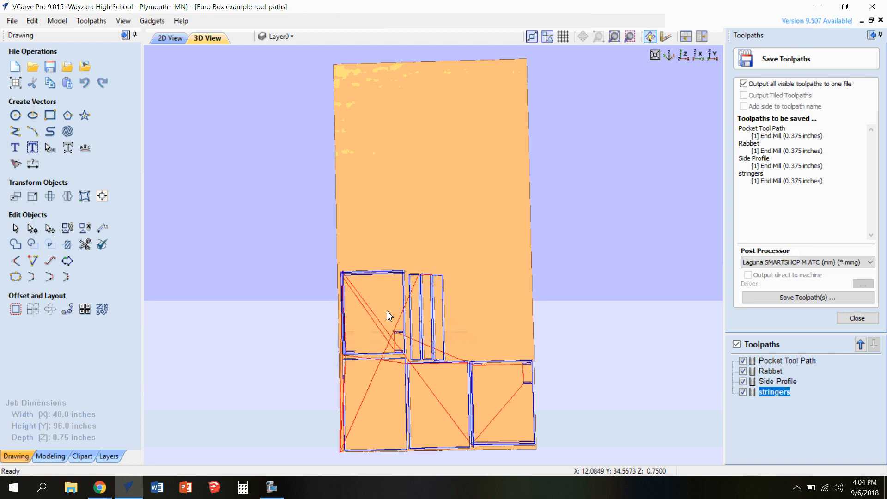
pyautogui.click(277, 490)
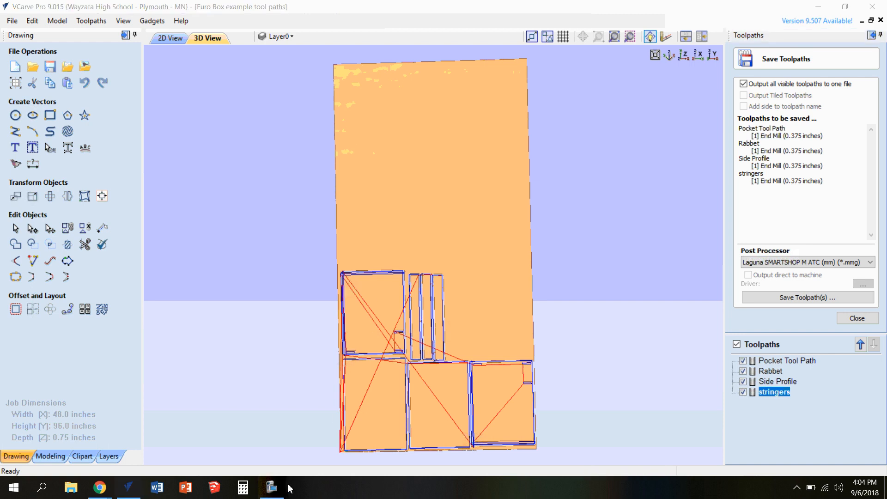